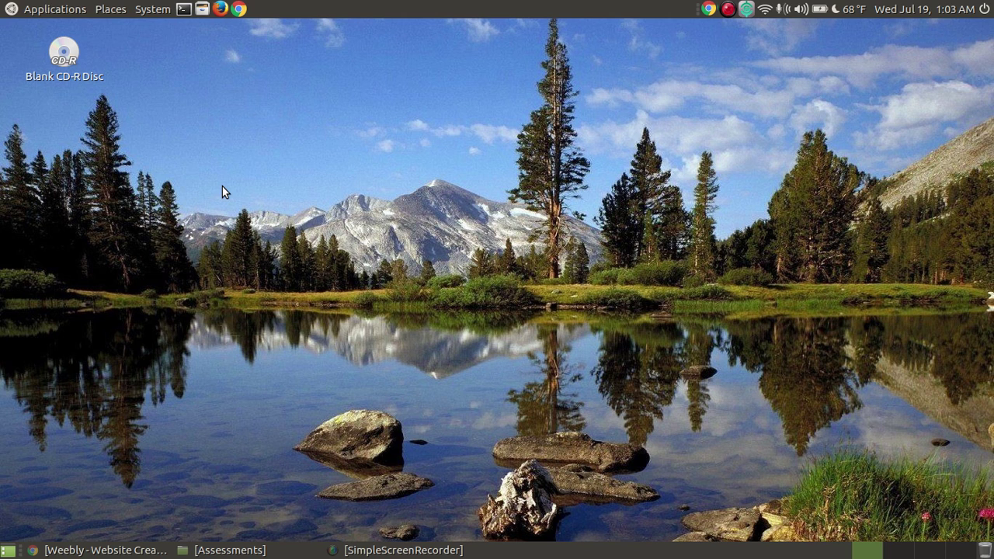
Launch Brasero from the Applications > Sound & Video menu.
{"action": "left_click", "coordinate": [15, 10]}
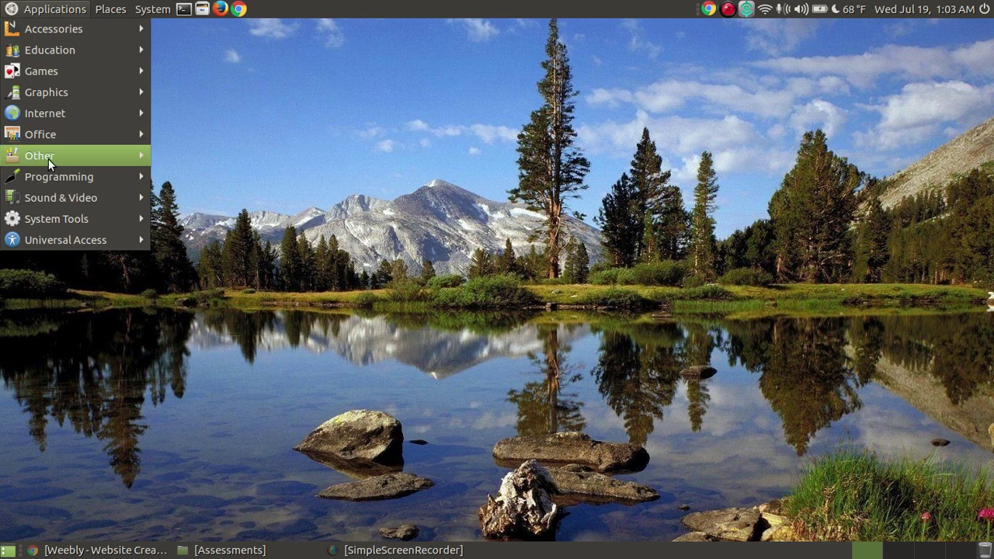
{"action": "mouse_move", "coordinate": [80, 198]}
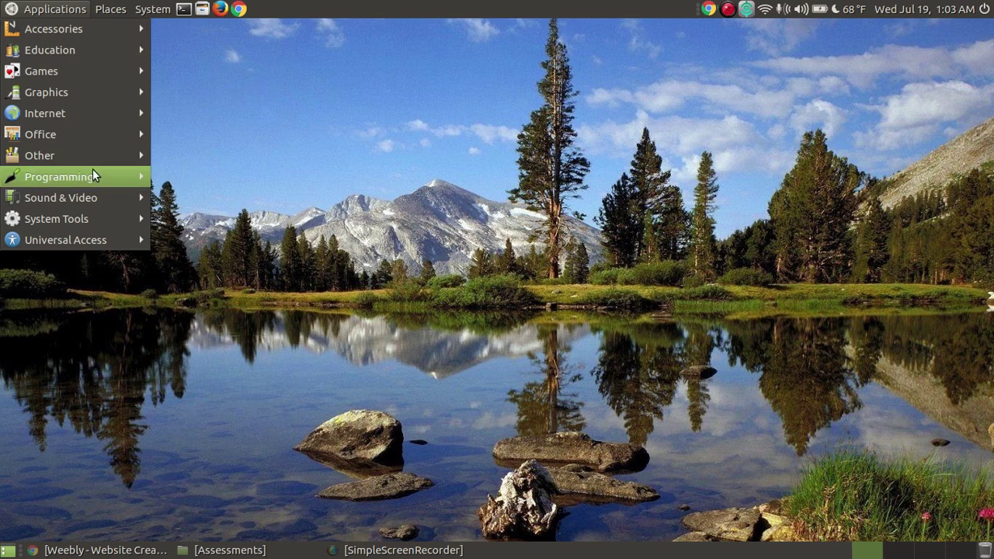
{"action": "left_click", "coordinate": [210, 163]}
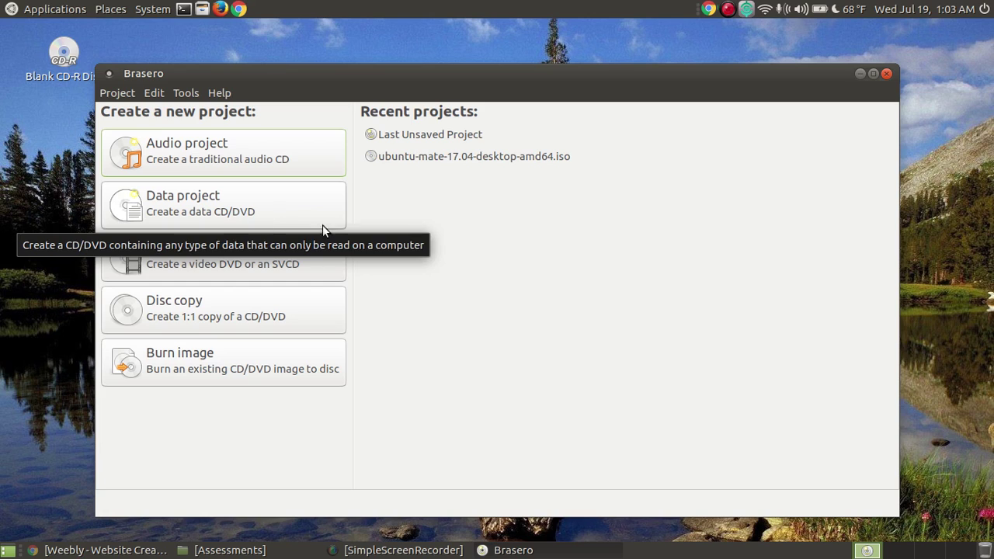
{"action": "left_click", "coordinate": [115, 91]}
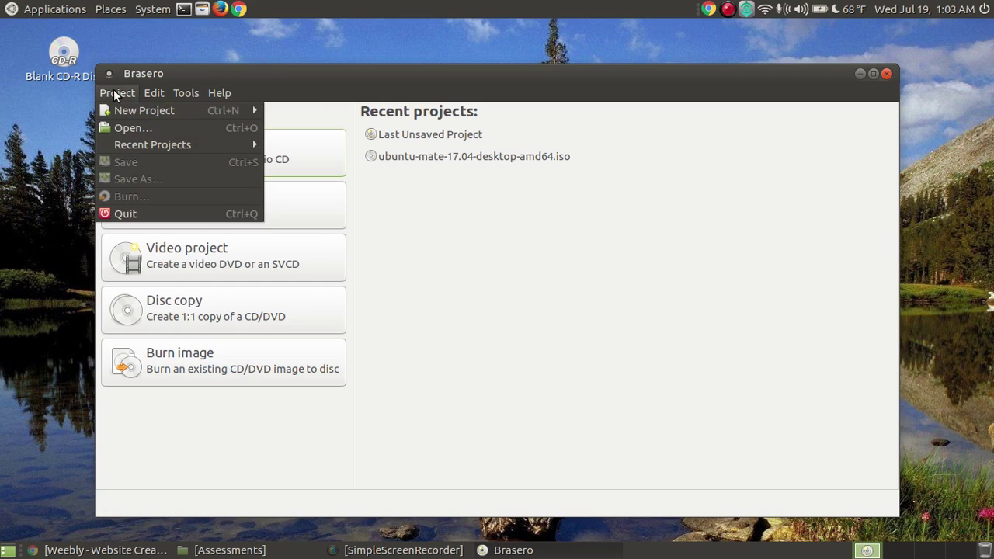
{"action": "mouse_move", "coordinate": [154, 93]}
{"action": "mouse_move", "coordinate": [116, 92]}
{"action": "mouse_move", "coordinate": [195, 111]}
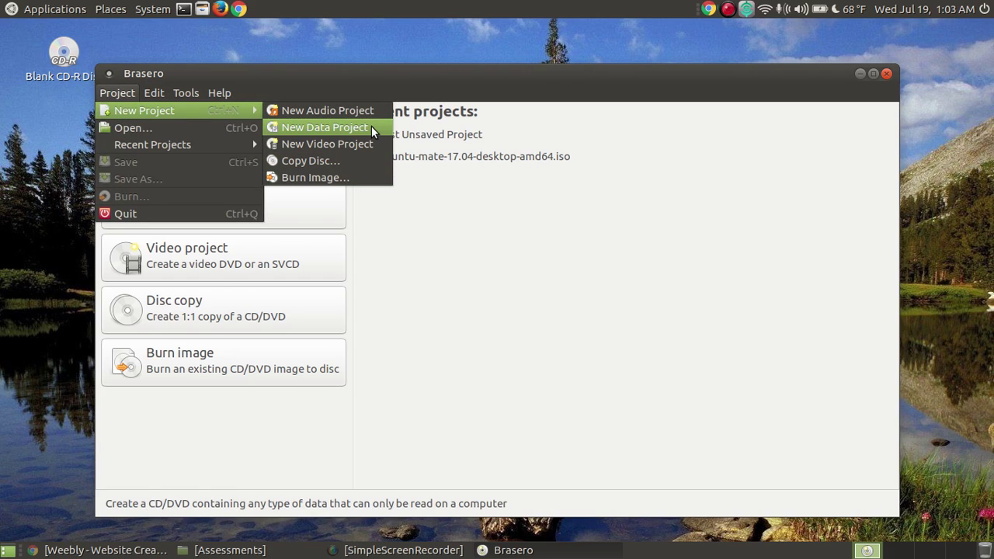
{"action": "left_click", "coordinate": [565, 75]}
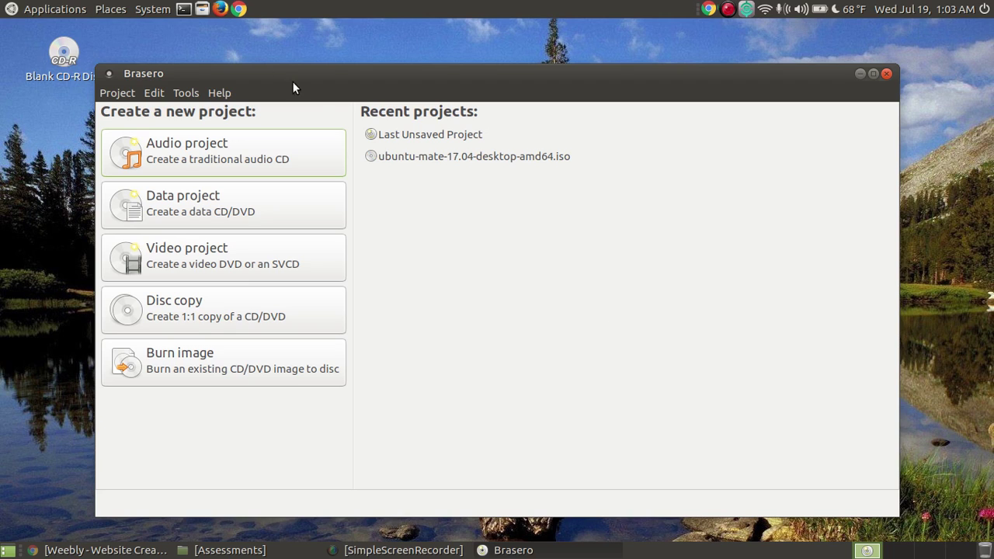
{"action": "left_click", "coordinate": [185, 94]}
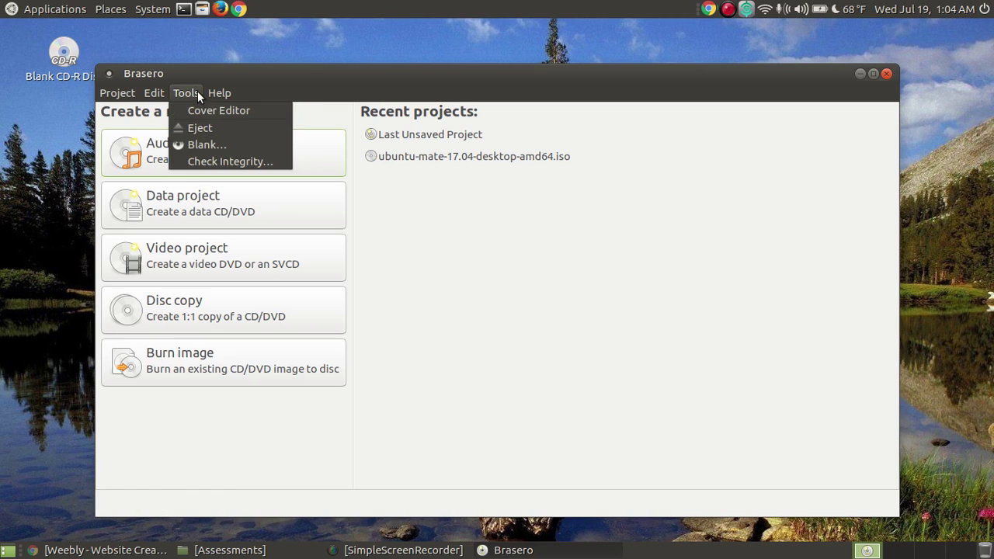
{"action": "left_click", "coordinate": [307, 75]}
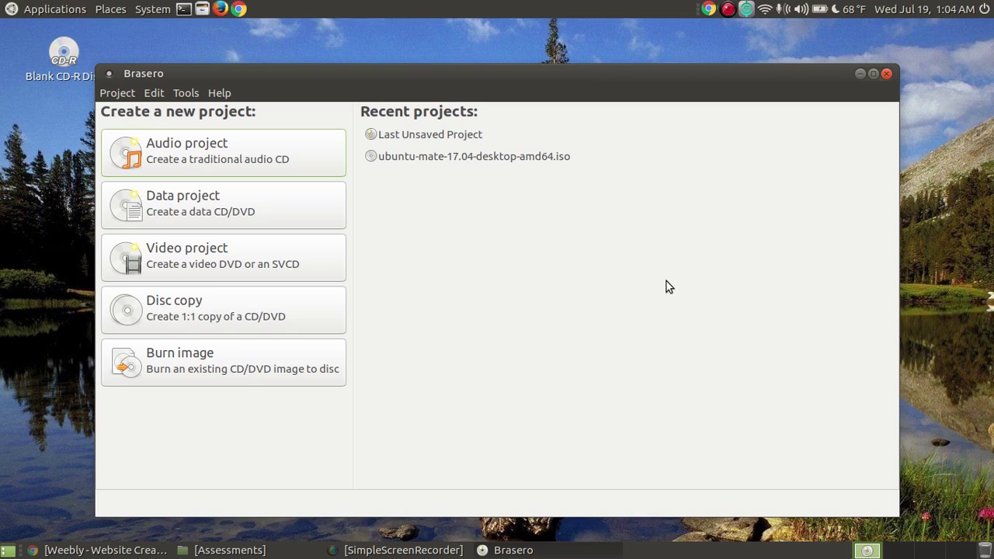
Close the old Assessments window and reopen Documents > Assessments from the Home folder.
{"action": "left_click", "coordinate": [242, 552]}
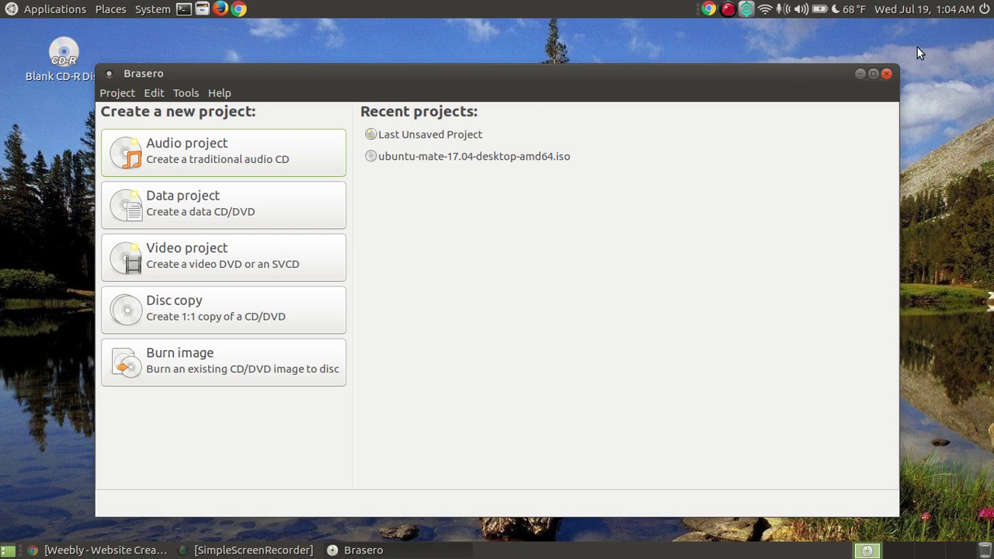
{"action": "left_click", "coordinate": [980, 28]}
{"action": "left_click", "coordinate": [201, 13]}
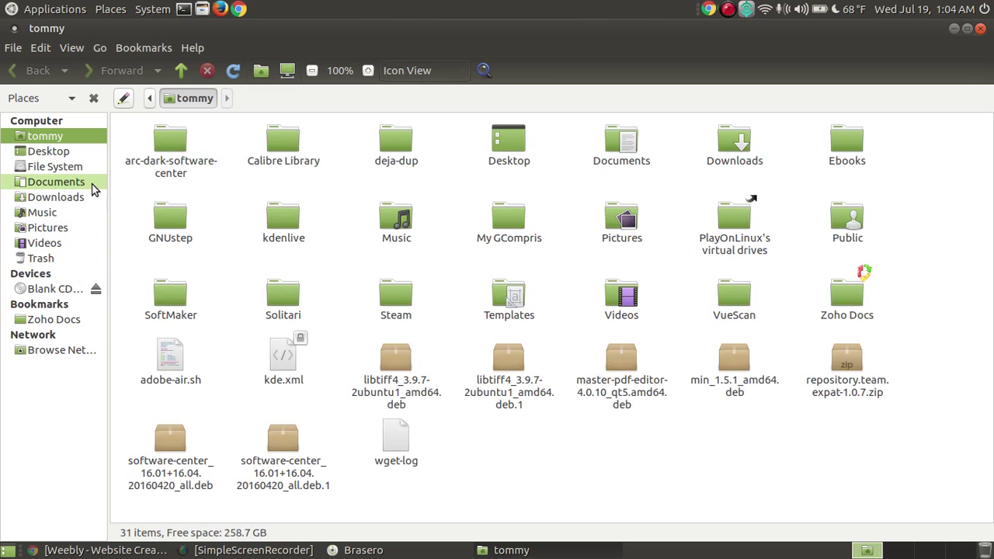
{"action": "left_click", "coordinate": [56, 182]}
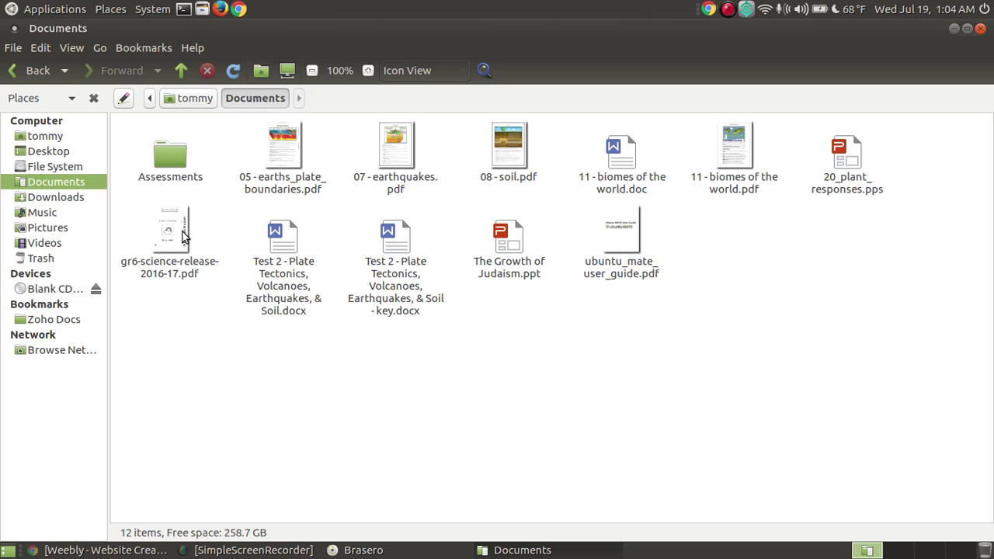
{"action": "double_click", "coordinate": [175, 157]}
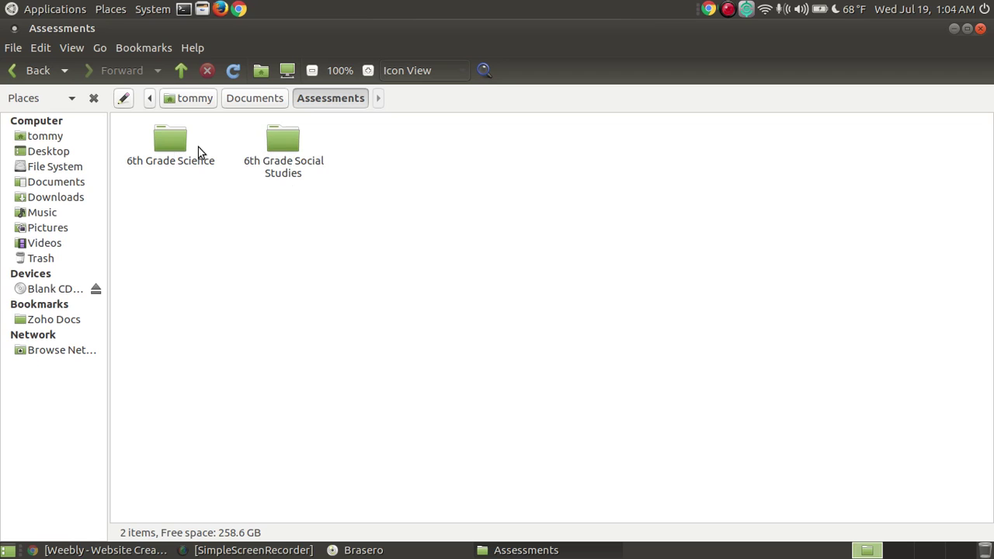
Open 6th Grade Science, look inside its Fianl Exams subfolder, then return to 6th Grade Science.
{"action": "left_click", "coordinate": [177, 128]}
{"action": "double_click", "coordinate": [176, 131]}
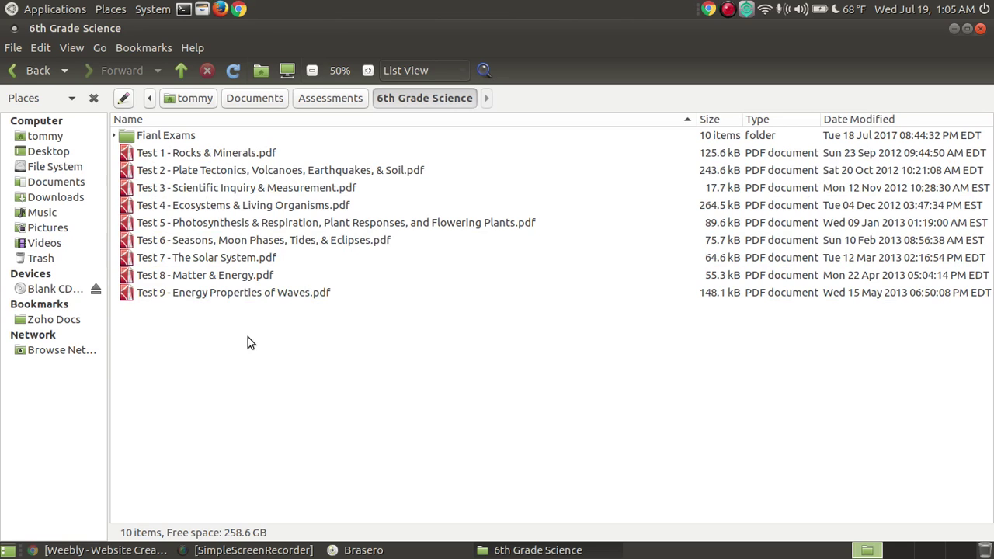
{"action": "left_click", "coordinate": [184, 139]}
{"action": "double_click", "coordinate": [203, 136]}
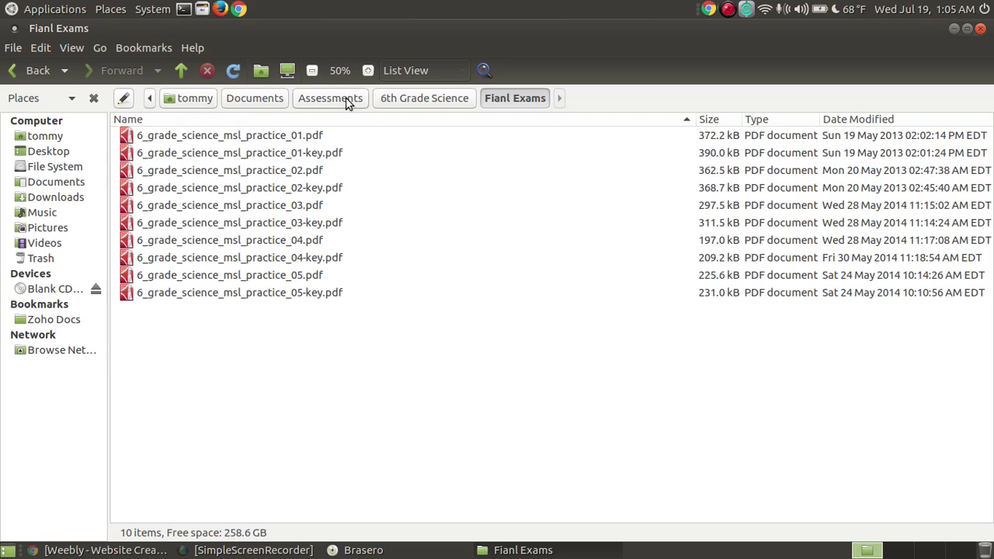
{"action": "left_click", "coordinate": [415, 99]}
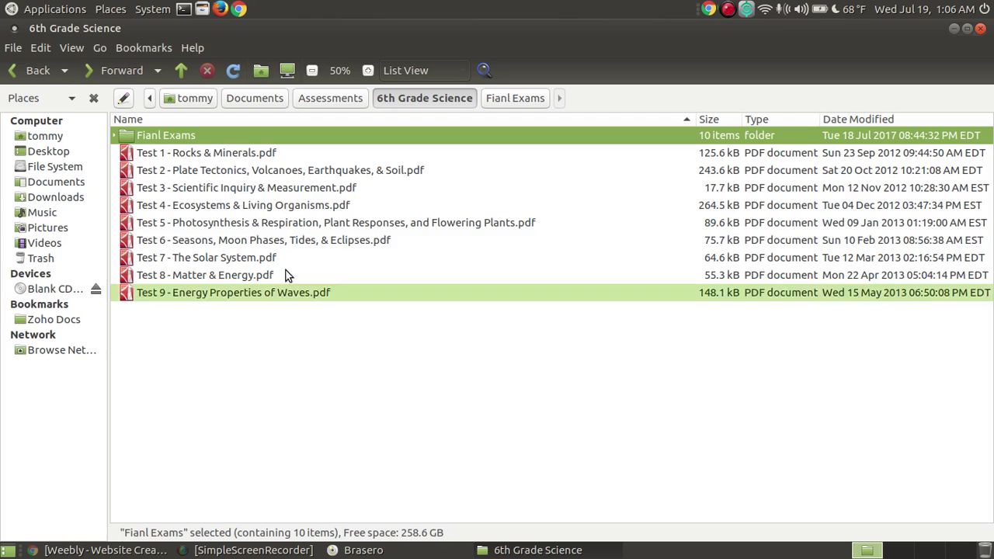
Page through the Test 1 Rocks & Minerals and Test 3 Scientific Inquiry PDFs, closing each.
{"action": "double_click", "coordinate": [223, 160]}
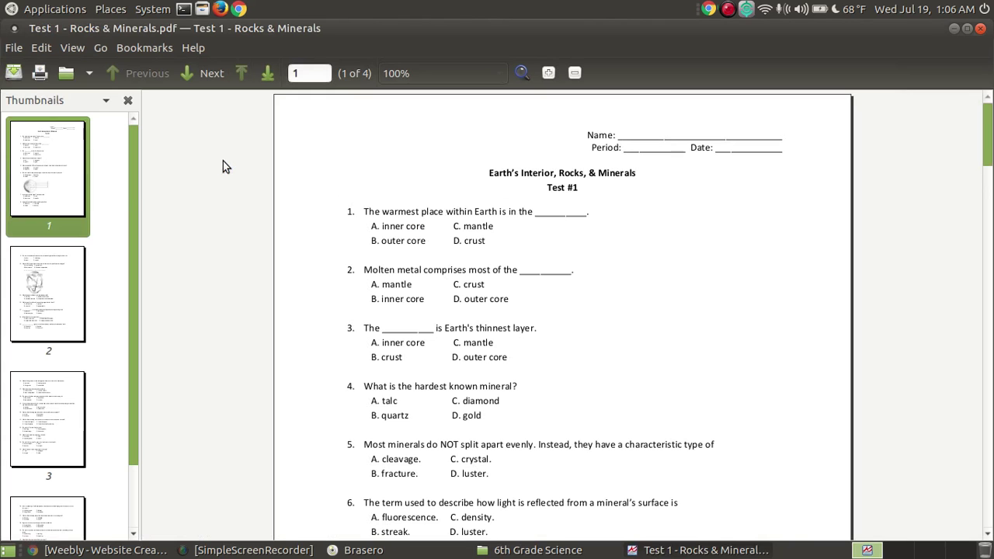
{"action": "left_click_drag", "start_coordinate": [992, 148], "coordinate": [992, 388]}
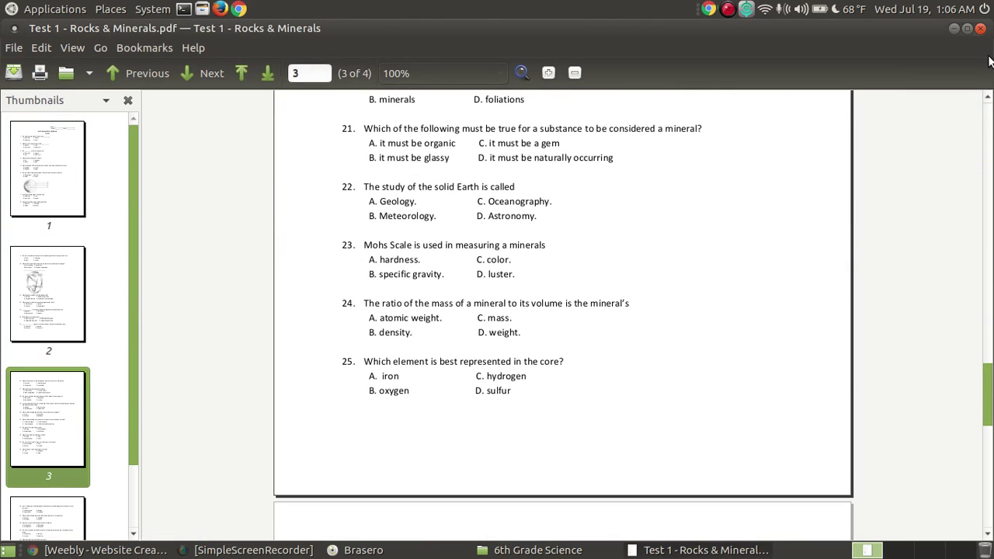
{"action": "left_click", "coordinate": [980, 28]}
{"action": "double_click", "coordinate": [177, 188]}
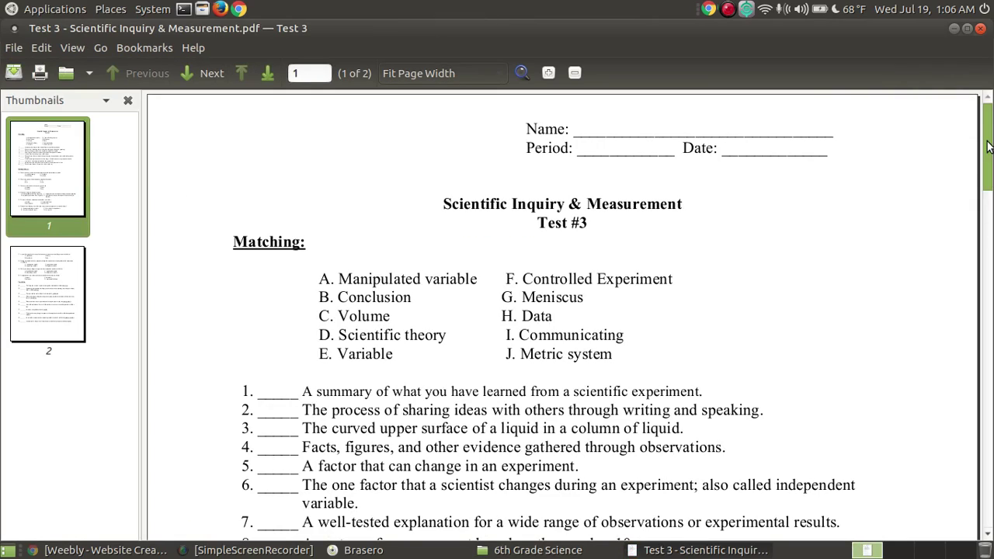
{"action": "left_click_drag", "start_coordinate": [988, 157], "coordinate": [986, 84]}
{"action": "left_click", "coordinate": [980, 28]}
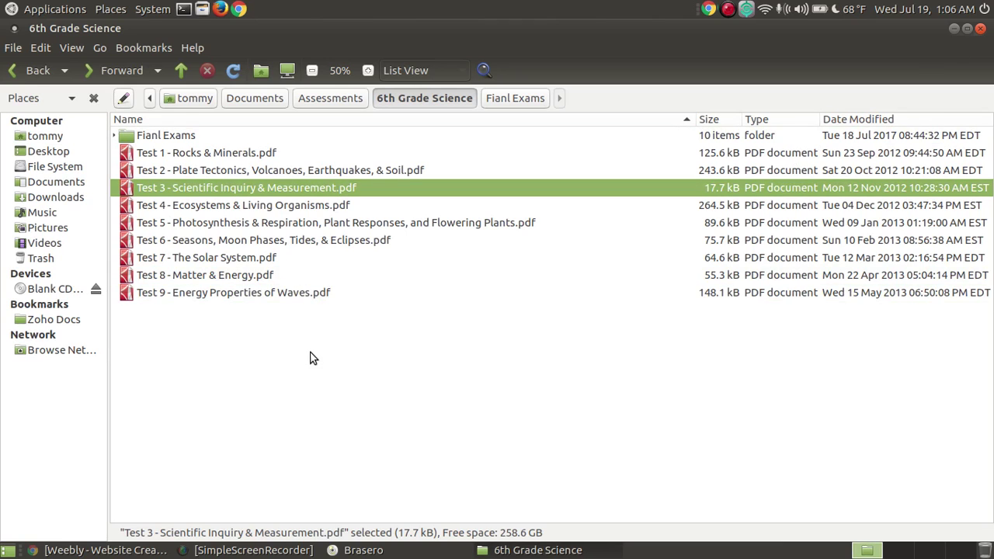
Check the 11 World History PDFs in 6th Grade Social Studies, then return to Assessments.
{"action": "left_click", "coordinate": [359, 380]}
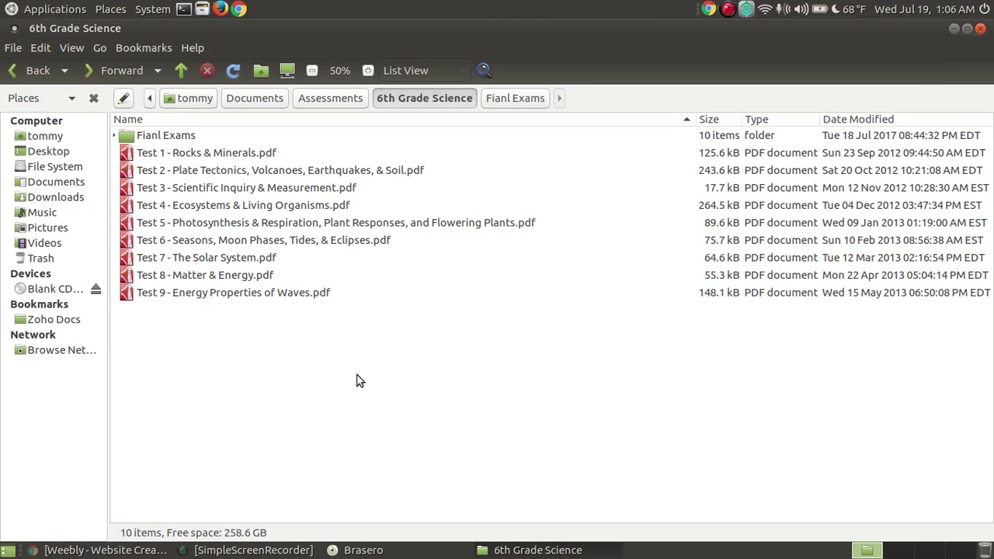
{"action": "left_click", "coordinate": [328, 101]}
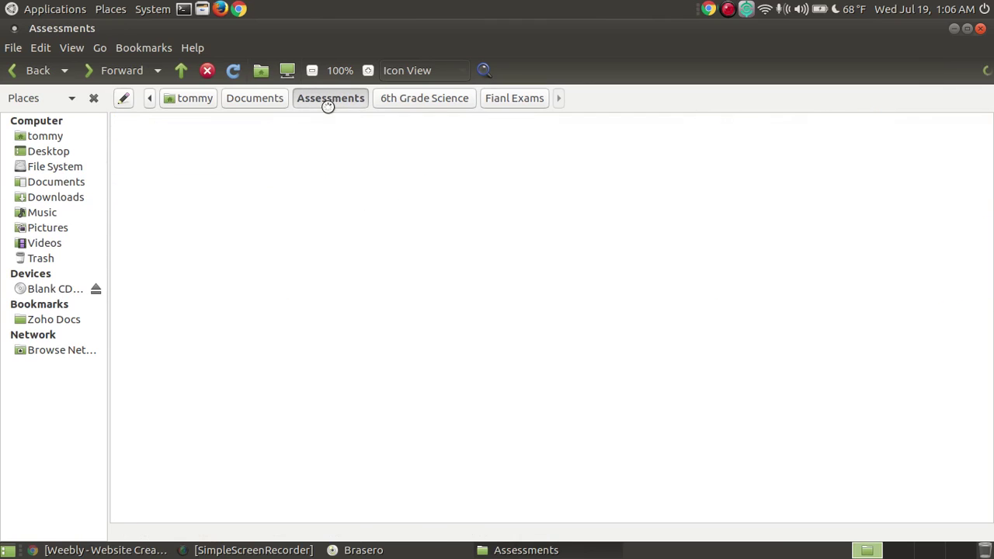
{"action": "double_click", "coordinate": [287, 151]}
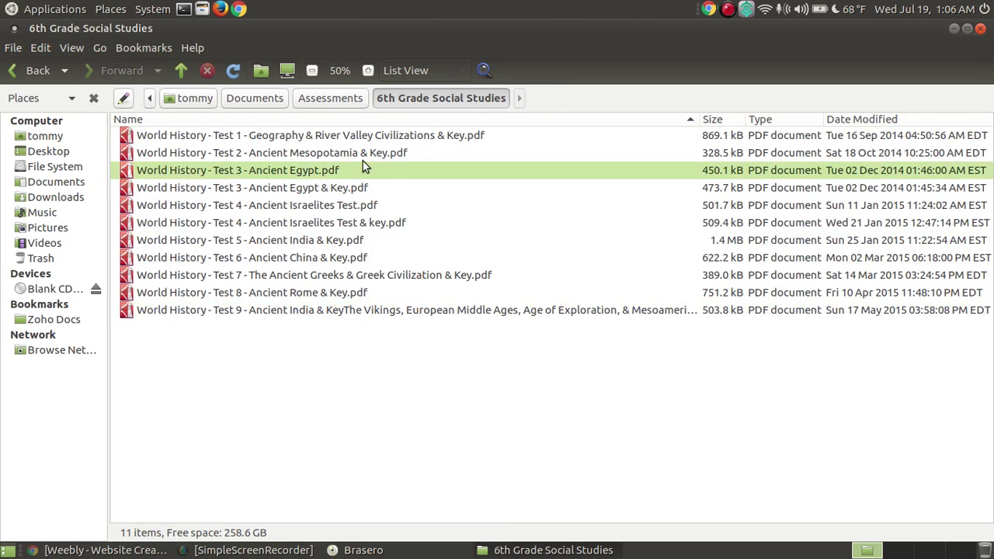
{"action": "left_click", "coordinate": [328, 104]}
{"action": "left_click", "coordinate": [304, 360]}
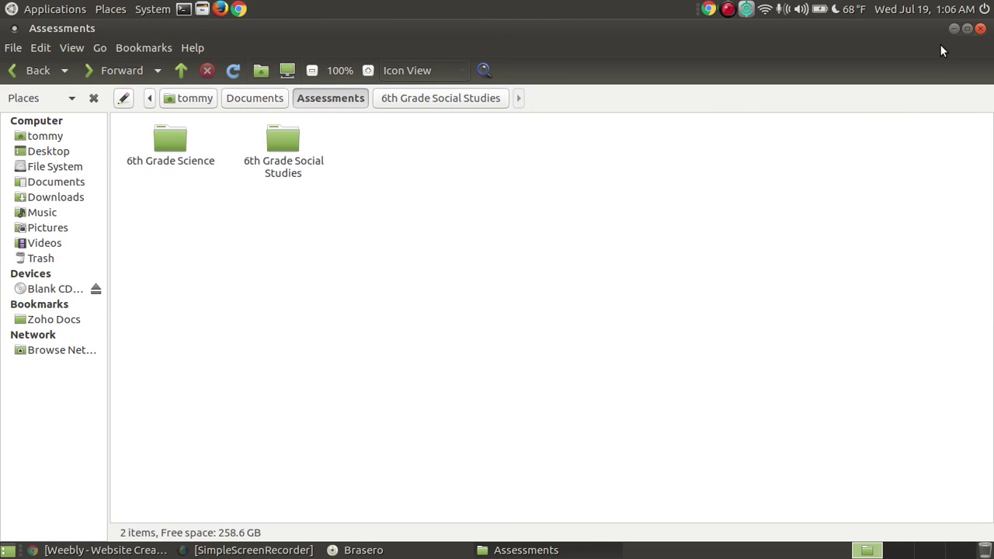
Minimize the file manager to bring Brasero's start screen back to the front.
{"action": "left_click", "coordinate": [954, 29]}
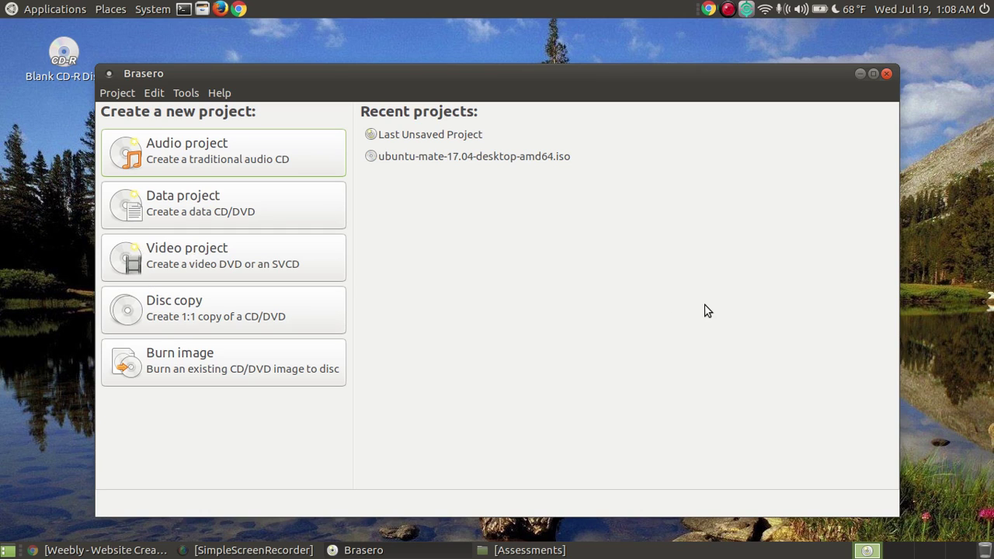
Start a new data project for the blank CD-R and look through the Project menu.
{"action": "left_click", "coordinate": [226, 194]}
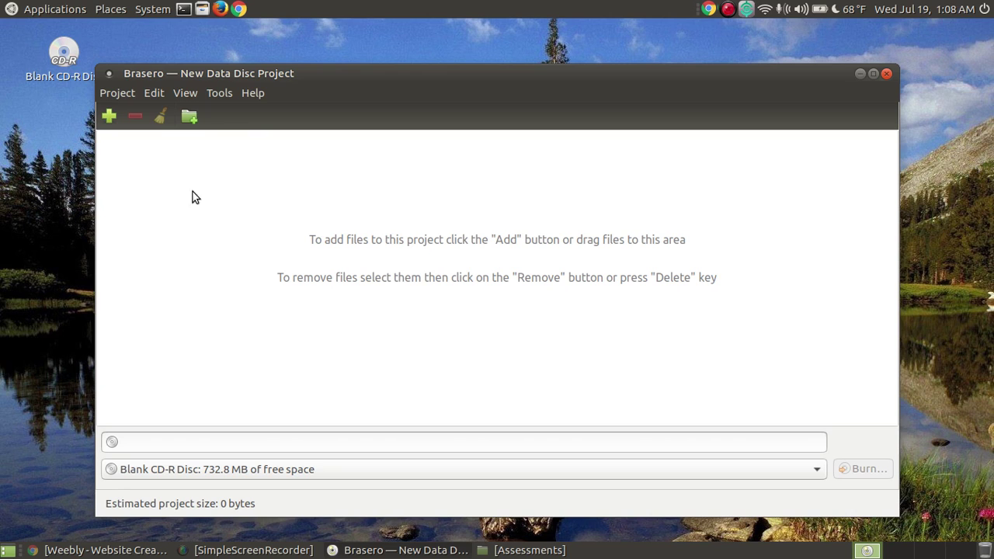
{"action": "left_click", "coordinate": [117, 93]}
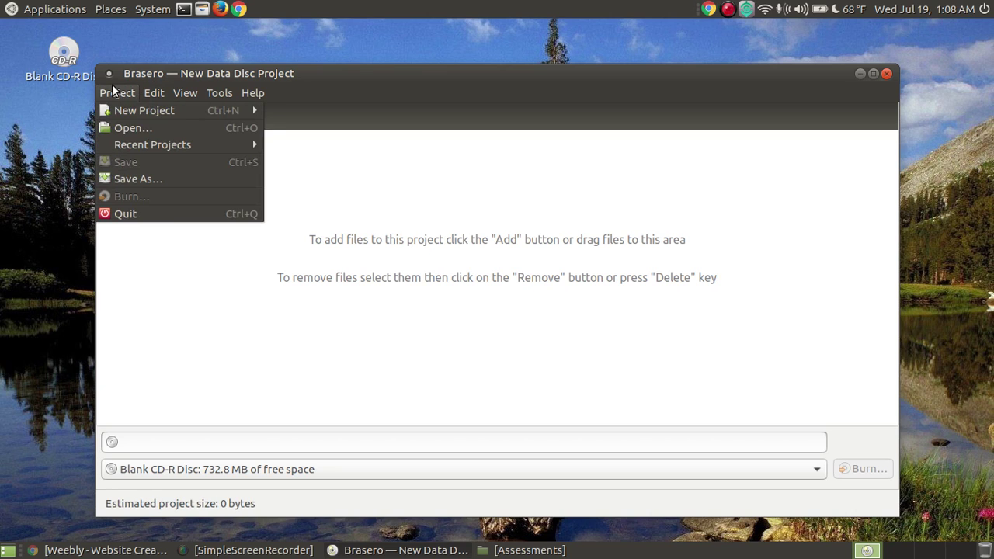
Add both 6th Grade folders from Documents > Assessments, renaming them for full Windows compatibility.
{"action": "mouse_move", "coordinate": [154, 92]}
{"action": "left_click", "coordinate": [392, 72]}
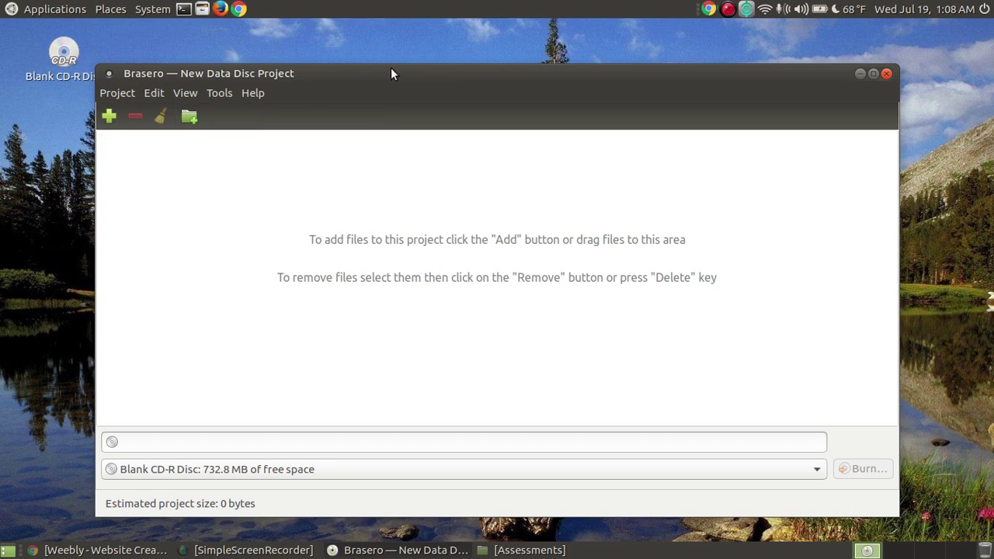
{"action": "left_click", "coordinate": [108, 118]}
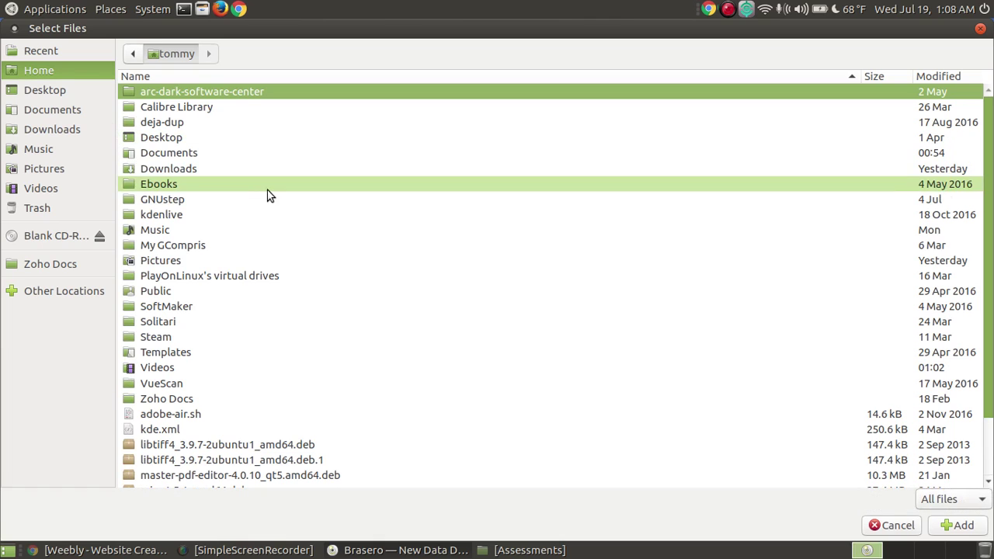
{"action": "left_click", "coordinate": [60, 109]}
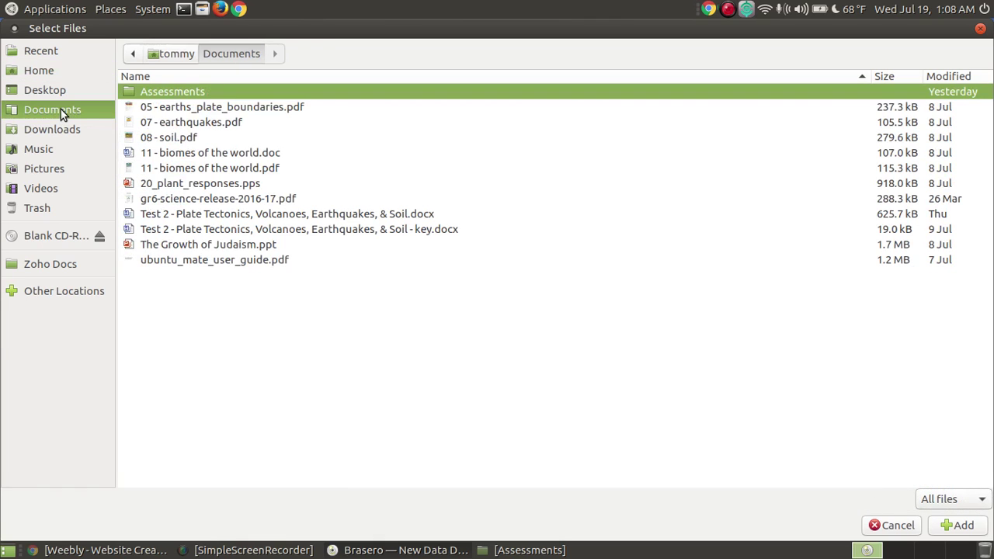
{"action": "double_click", "coordinate": [188, 91]}
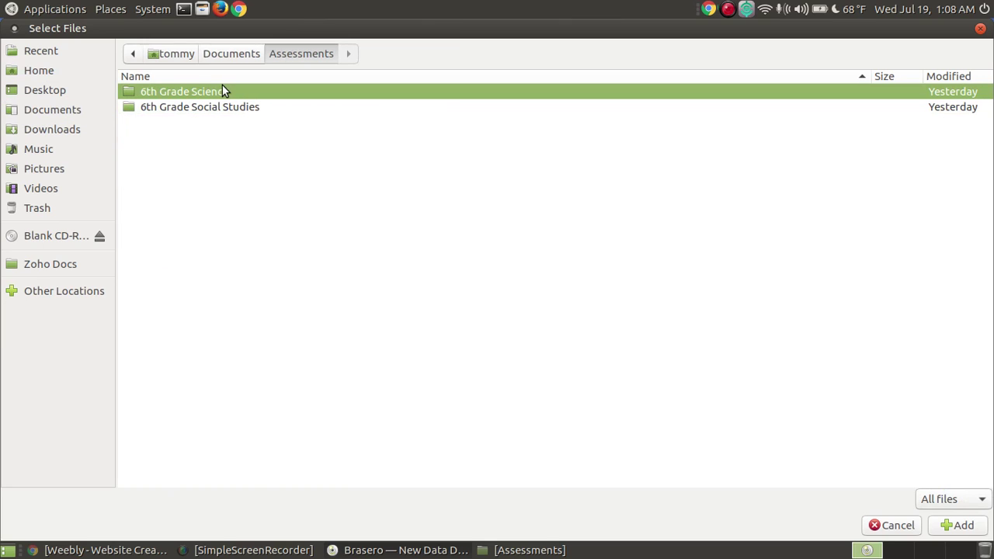
{"action": "key", "text": "shift+Down"}
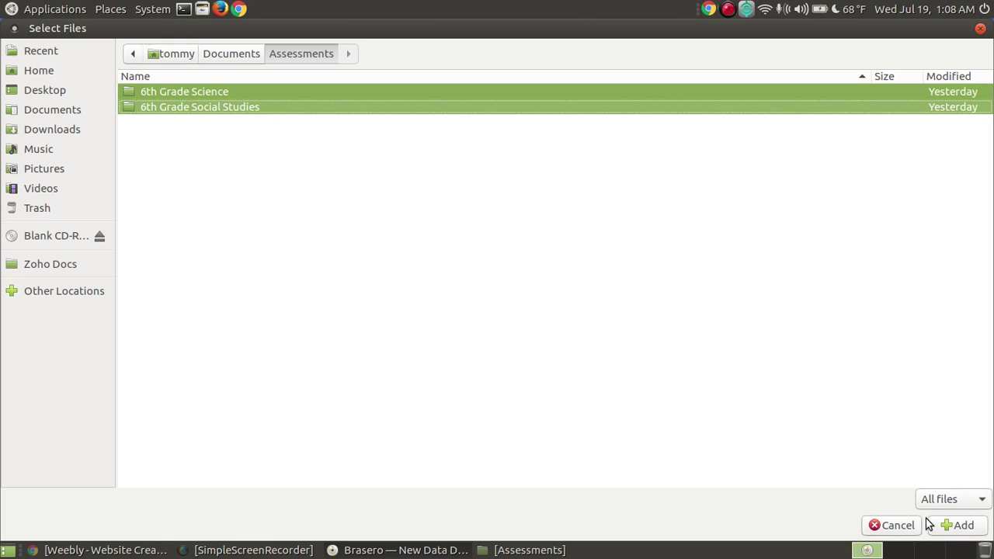
{"action": "left_click", "coordinate": [960, 525]}
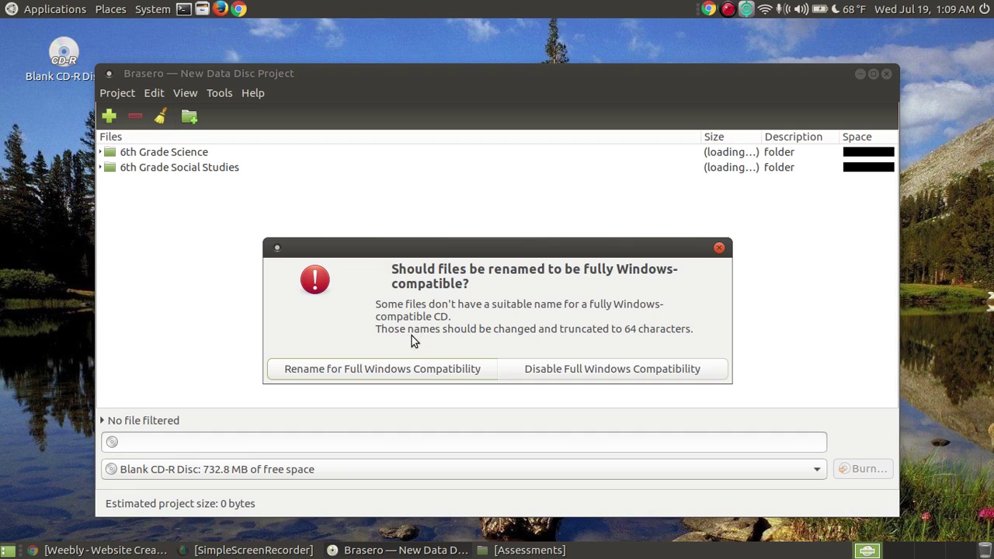
{"action": "left_click", "coordinate": [366, 373]}
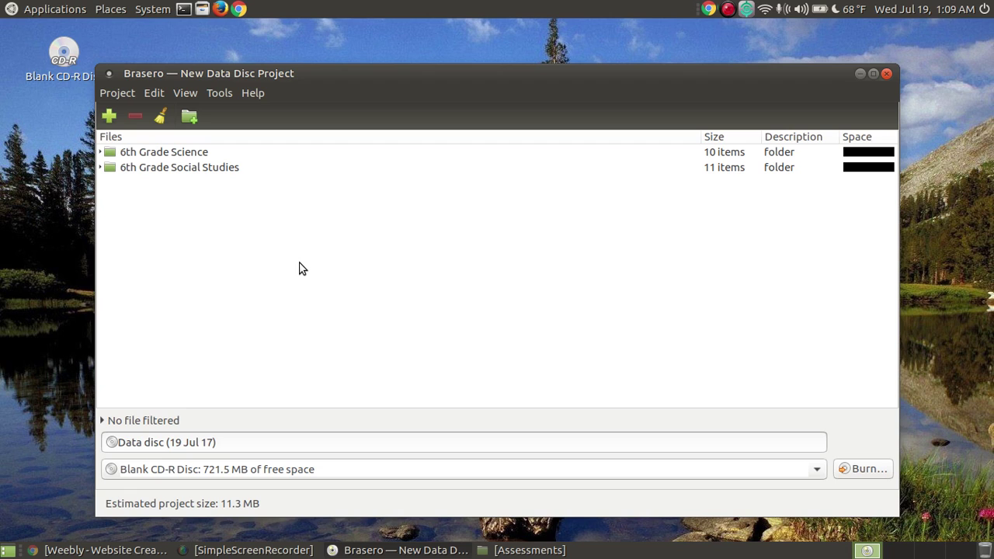
{"action": "left_click", "coordinate": [109, 169]}
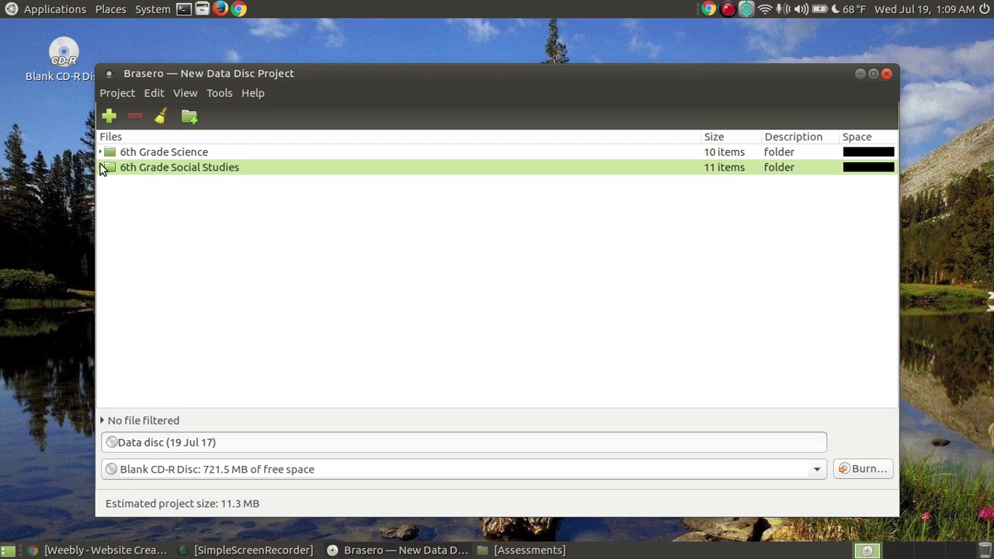
{"action": "left_click", "coordinate": [100, 166]}
{"action": "left_click", "coordinate": [103, 154]}
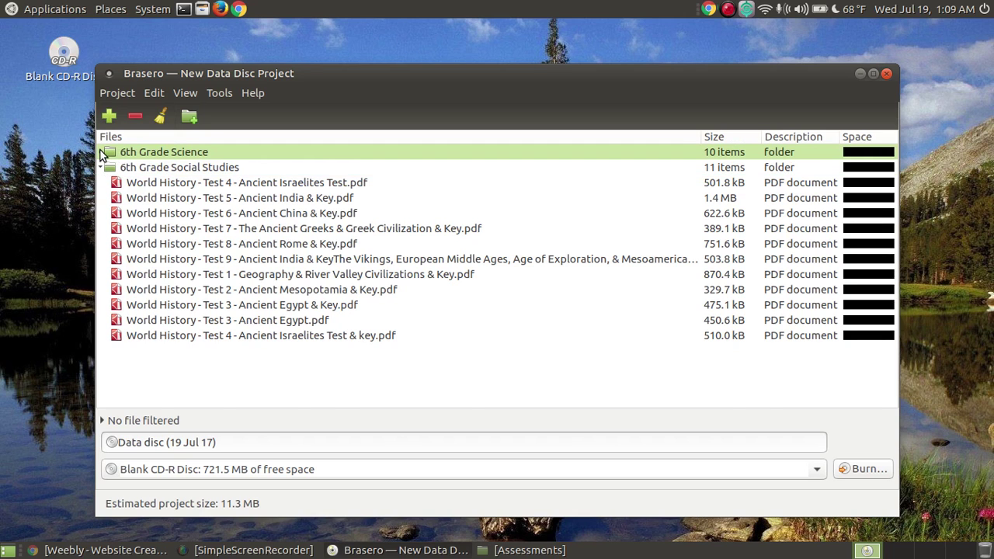
{"action": "left_click", "coordinate": [101, 153]}
{"action": "left_click", "coordinate": [101, 152]}
{"action": "left_click", "coordinate": [100, 167]}
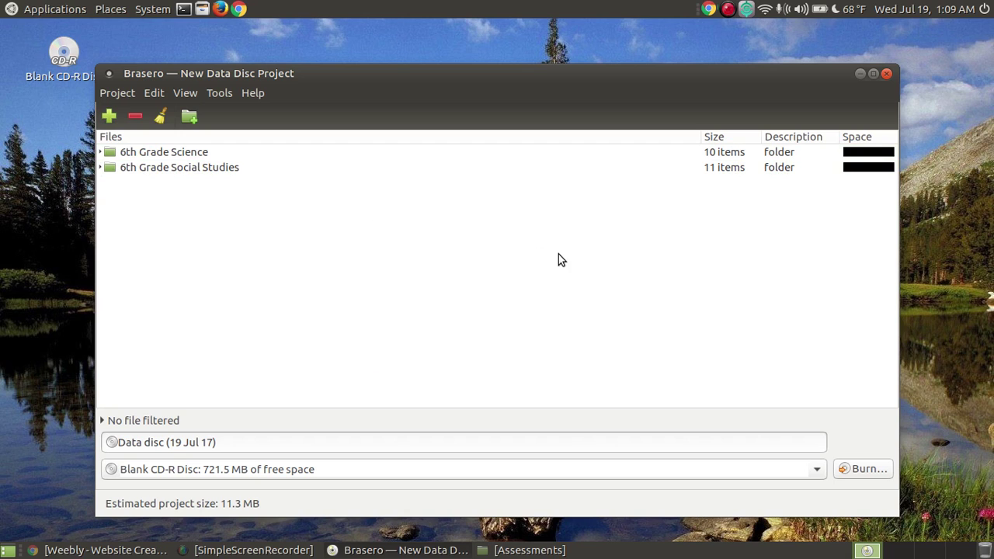
{"action": "left_click", "coordinate": [106, 170]}
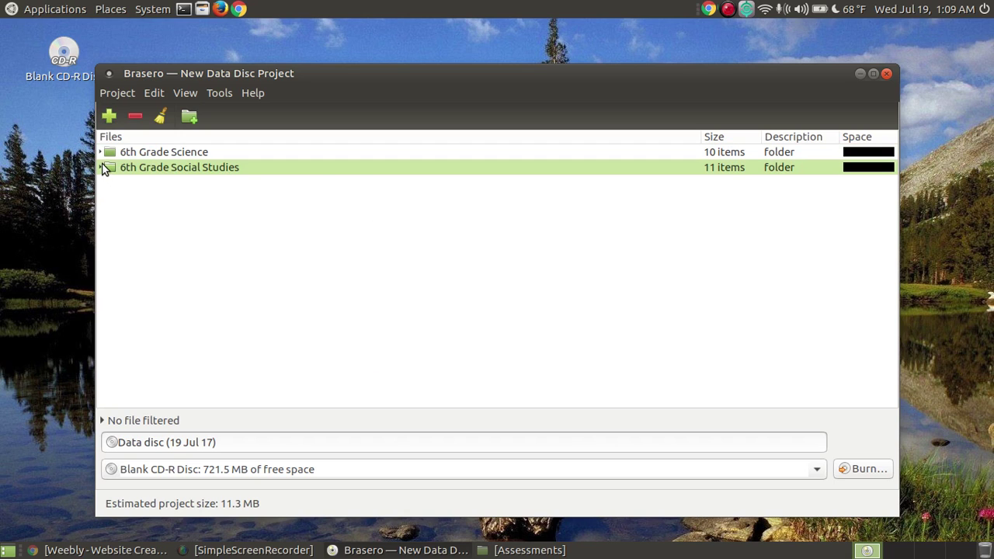
{"action": "left_click", "coordinate": [100, 167]}
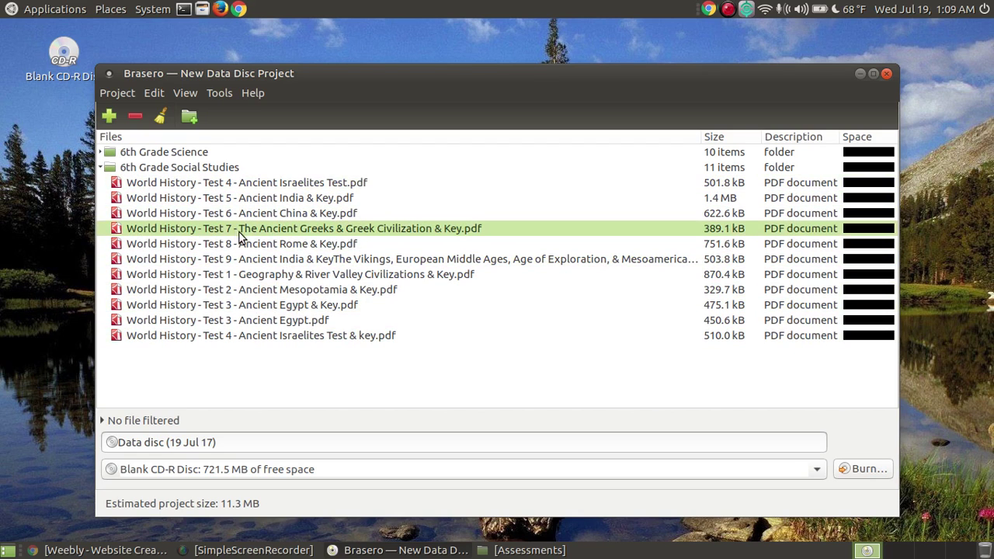
{"action": "left_click", "coordinate": [105, 170]}
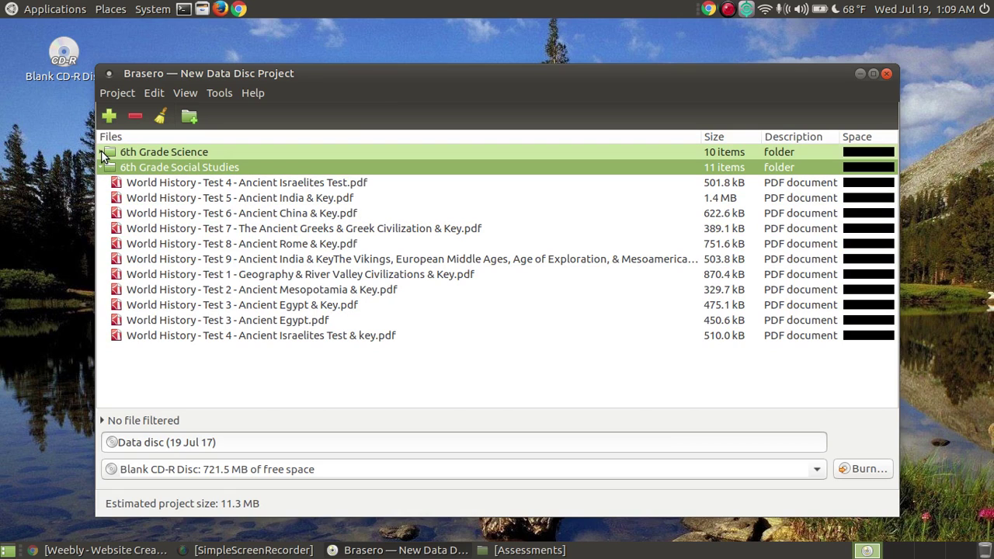
{"action": "left_click", "coordinate": [101, 153]}
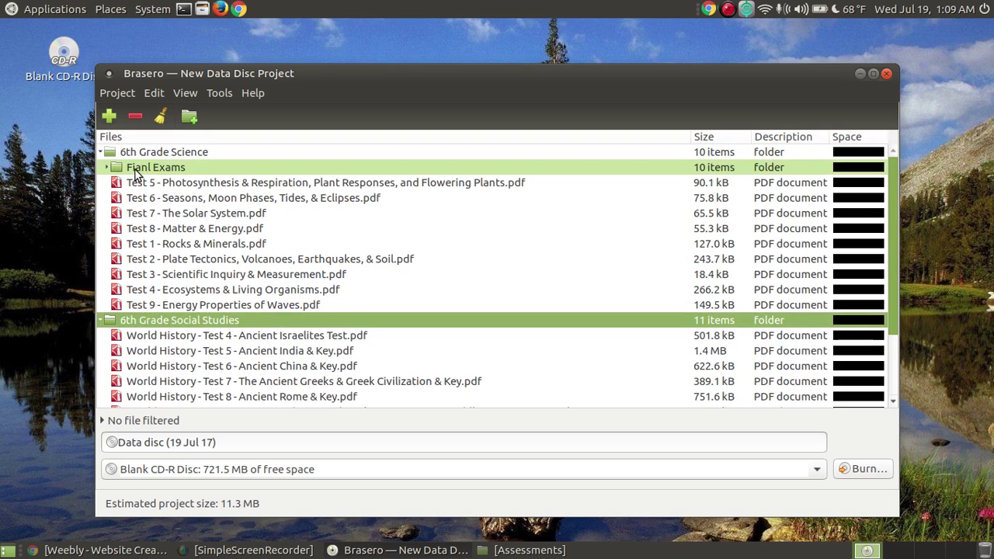
{"action": "left_click", "coordinate": [105, 167]}
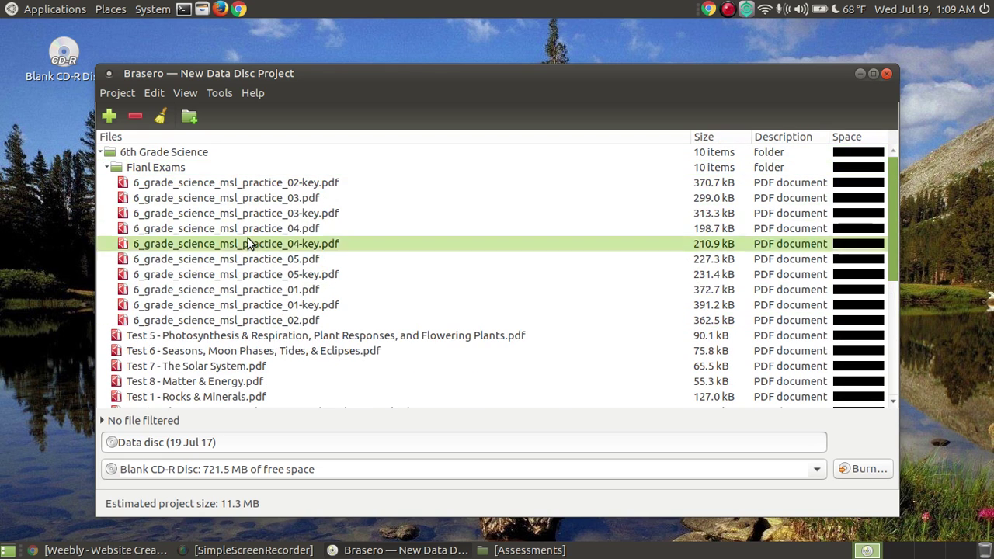
{"action": "left_click", "coordinate": [107, 168]}
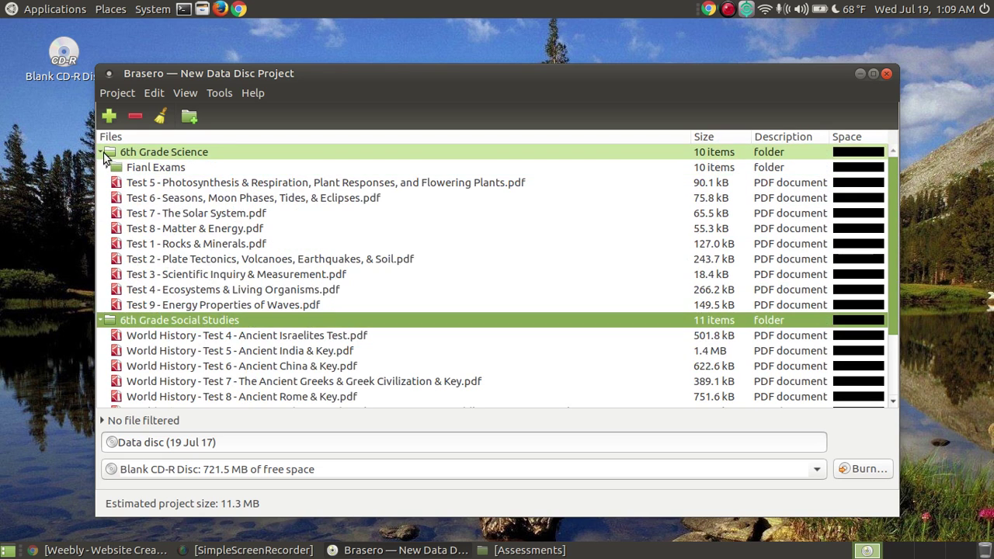
{"action": "left_click", "coordinate": [109, 152]}
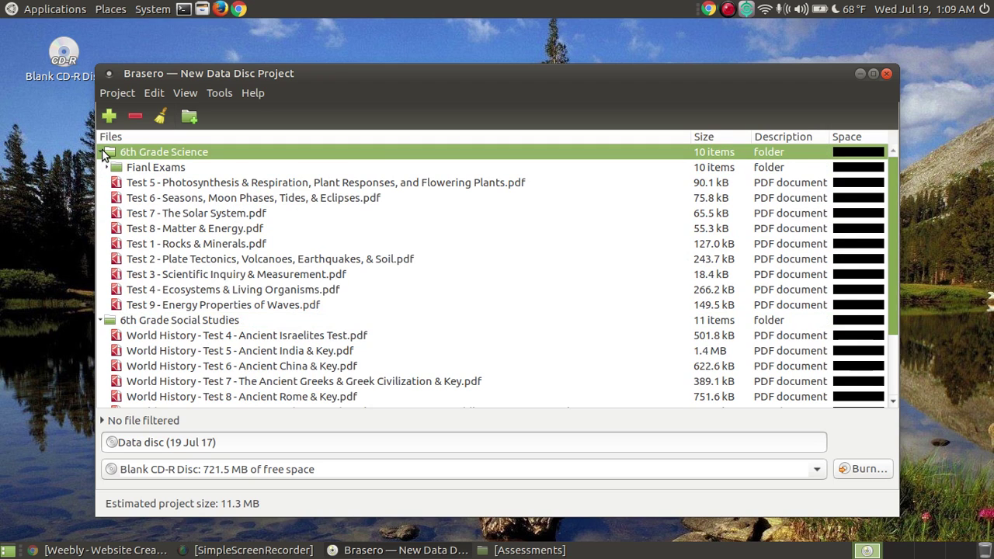
{"action": "left_click", "coordinate": [102, 152]}
{"action": "left_click", "coordinate": [102, 168]}
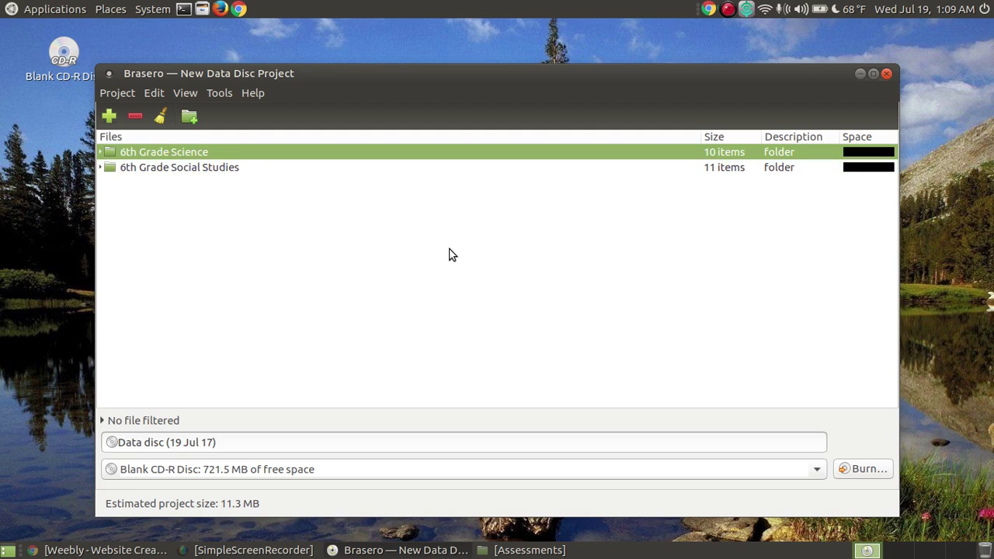
{"action": "left_click_drag", "start_coordinate": [475, 80], "coordinate": [472, 47]}
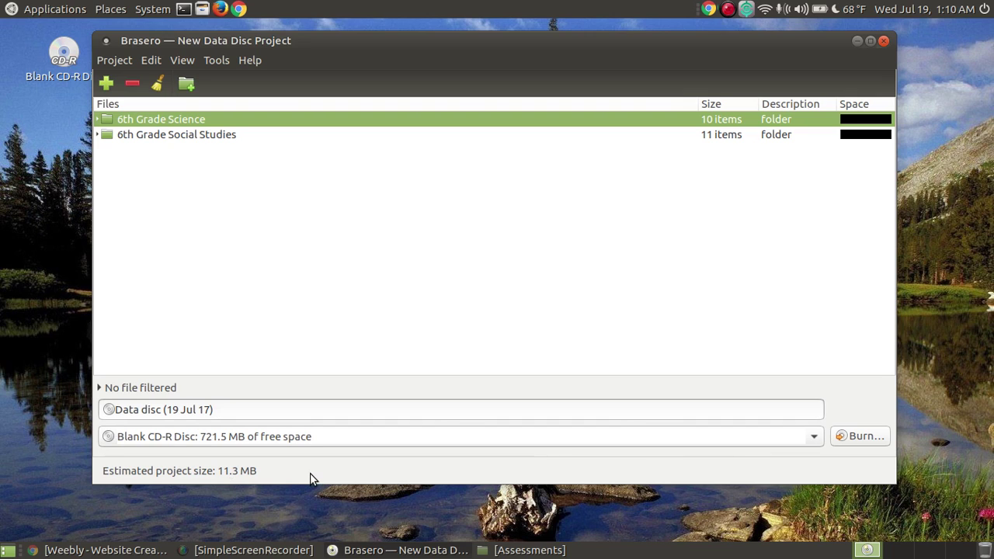
Name the disc '6th Grade Assessments' and open its burn settings.
{"action": "triple_click", "coordinate": [226, 403]}
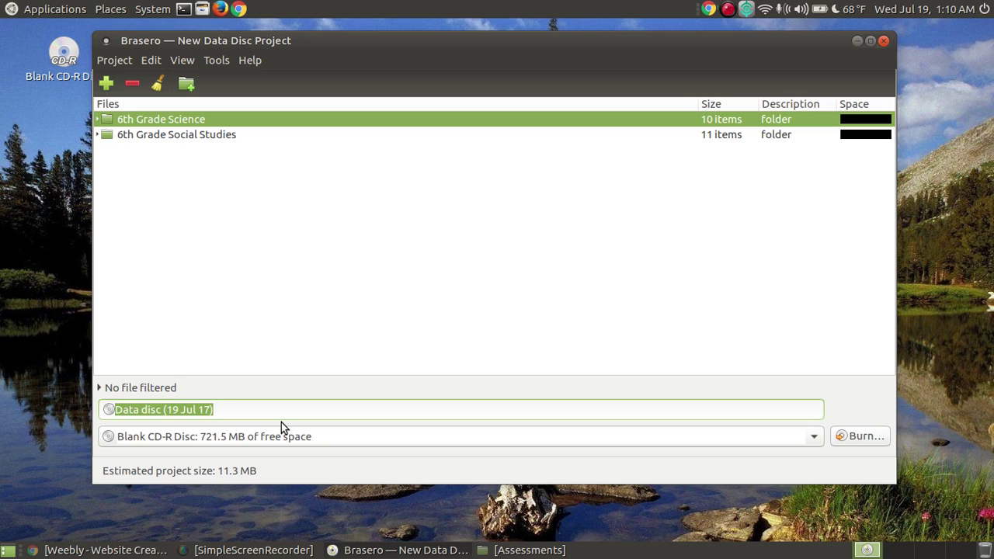
{"action": "type", "text": "As"}
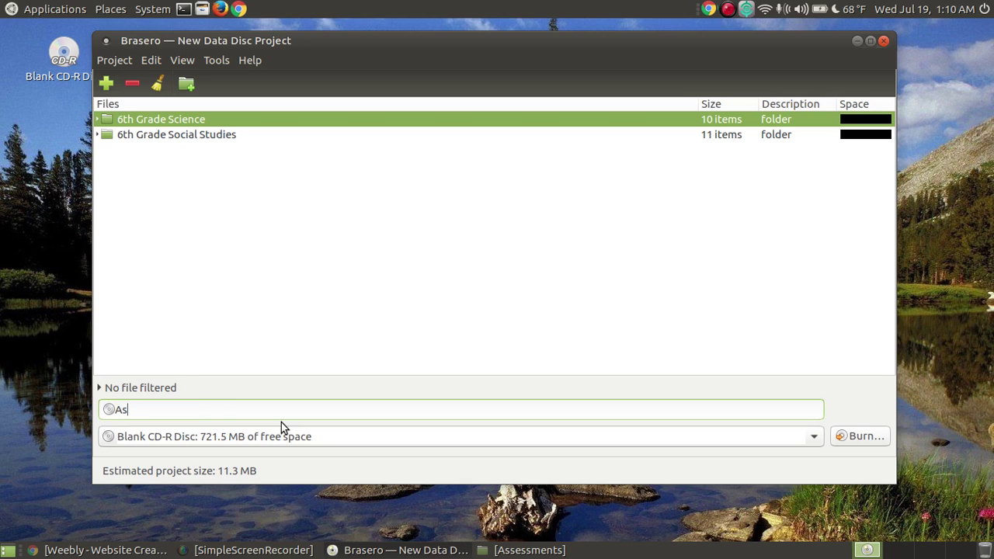
{"action": "key", "text": "BackSpace"}
{"action": "key", "text": "BackSpace"}
{"action": "type", "text": "6th Grade Assessments"}
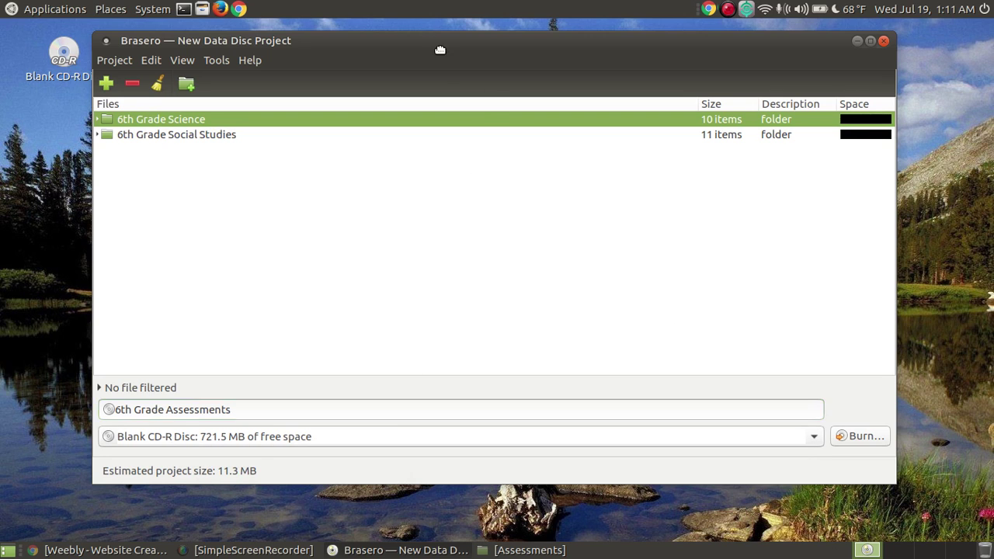
{"action": "left_click_drag", "start_coordinate": [439, 50], "coordinate": [451, 56]}
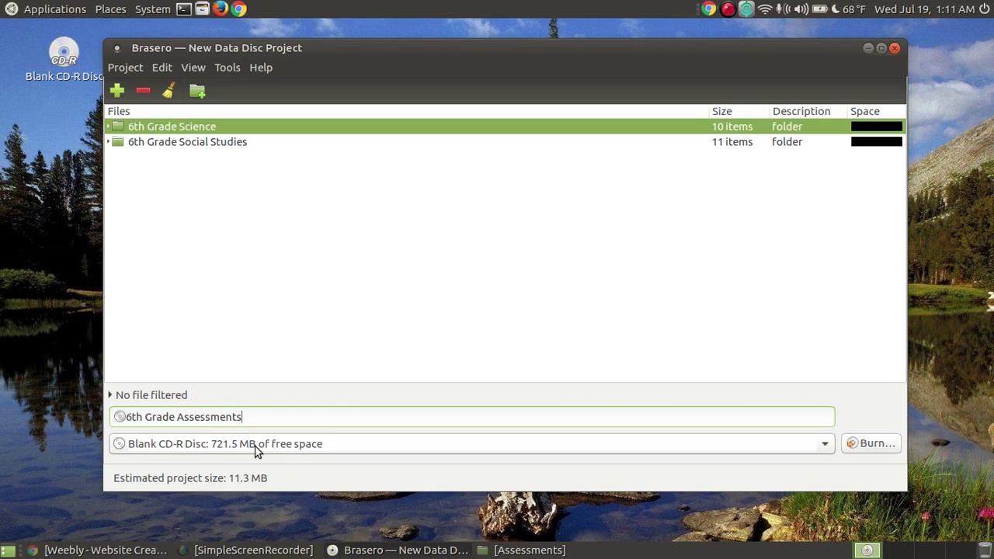
{"action": "left_click", "coordinate": [871, 444]}
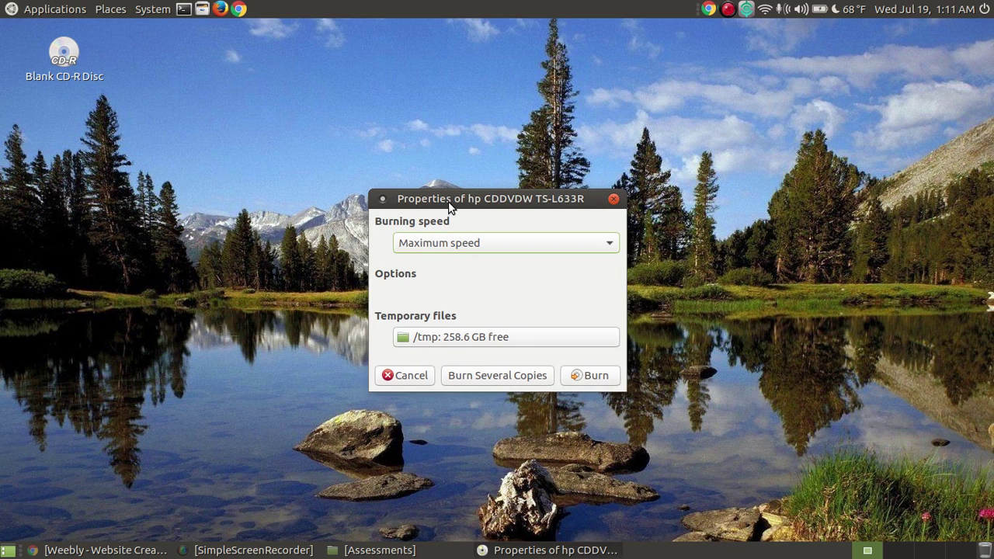
{"action": "left_click_drag", "start_coordinate": [448, 199], "coordinate": [440, 90]}
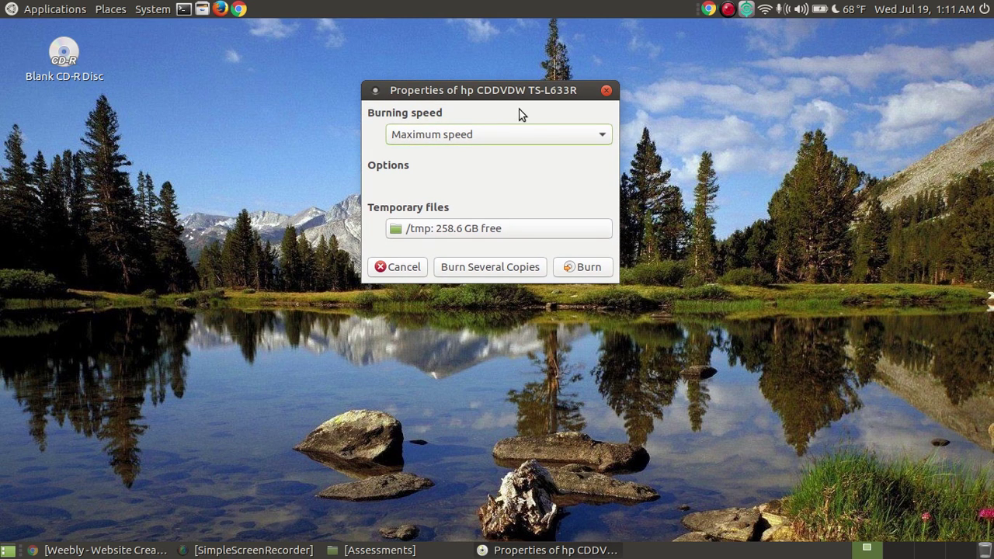
{"action": "left_click", "coordinate": [604, 137]}
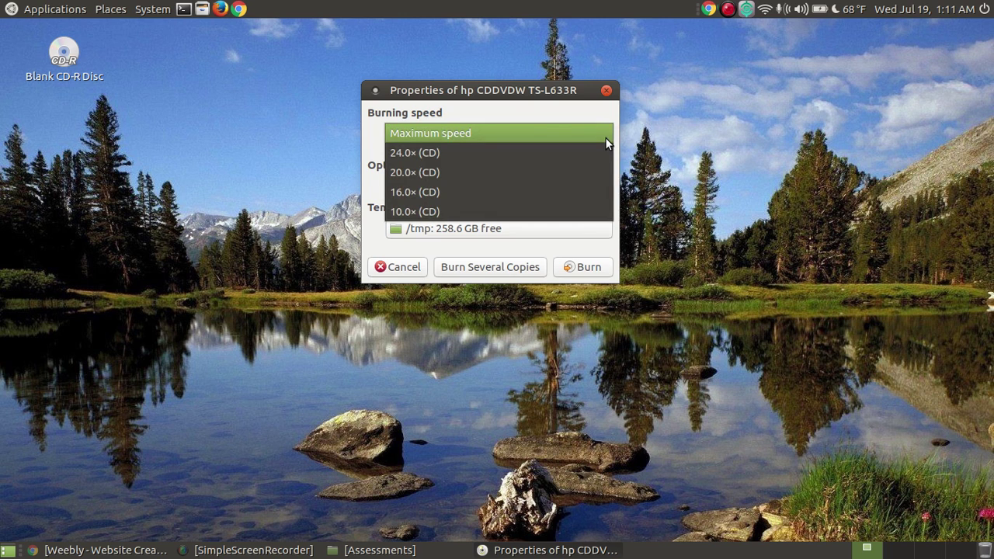
{"action": "left_click", "coordinate": [490, 103]}
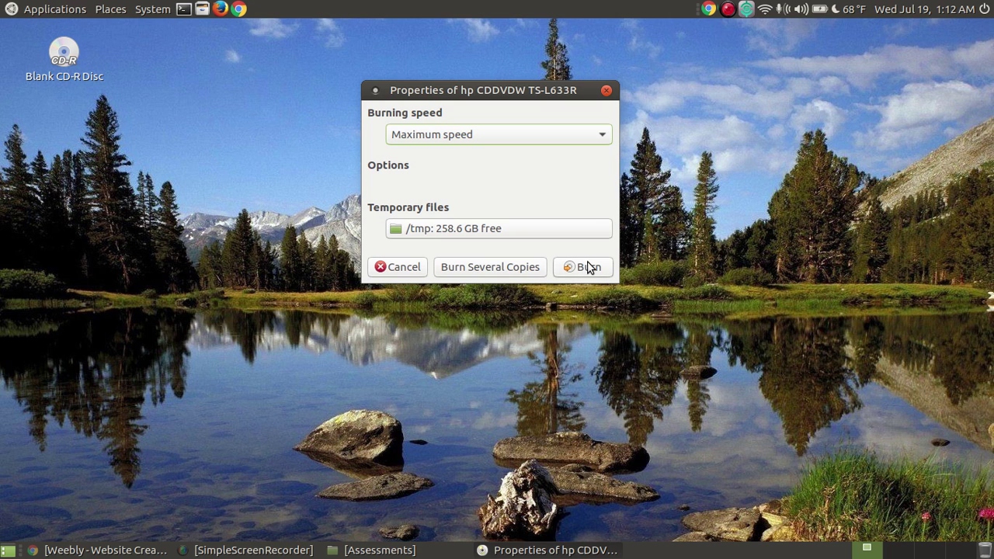
Burn the data CD and dismiss the success report once it finishes.
{"action": "left_click", "coordinate": [588, 266]}
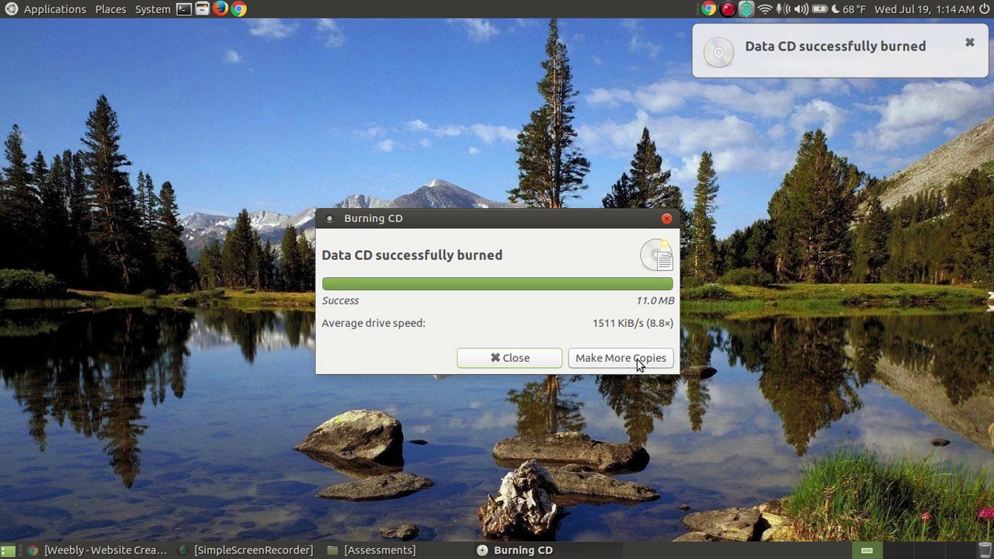
{"action": "left_click", "coordinate": [525, 364]}
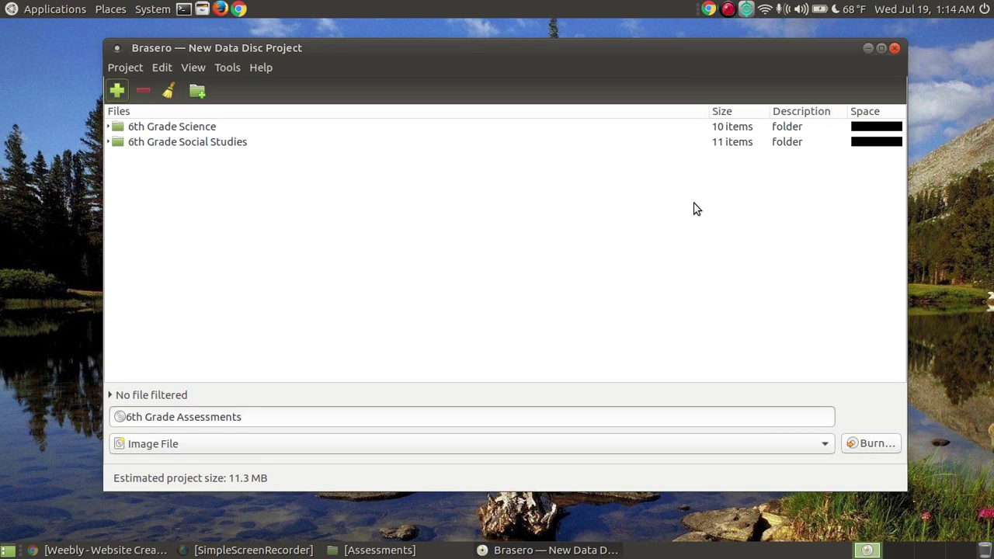
Close the Brasero burning project and the Assessments folder window to reveal the desktop.
{"action": "left_click", "coordinate": [894, 49]}
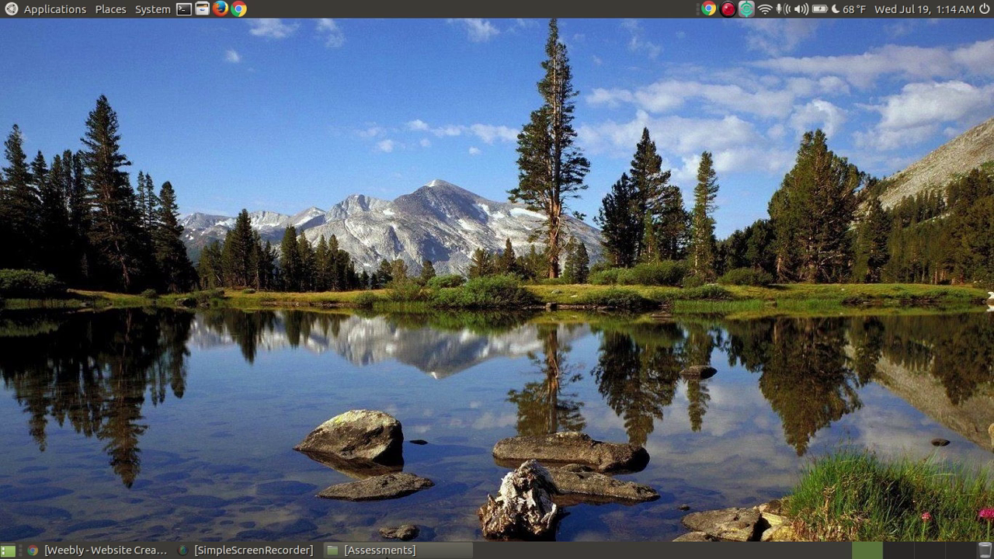
{"action": "left_click", "coordinate": [377, 550]}
{"action": "left_click", "coordinate": [980, 28]}
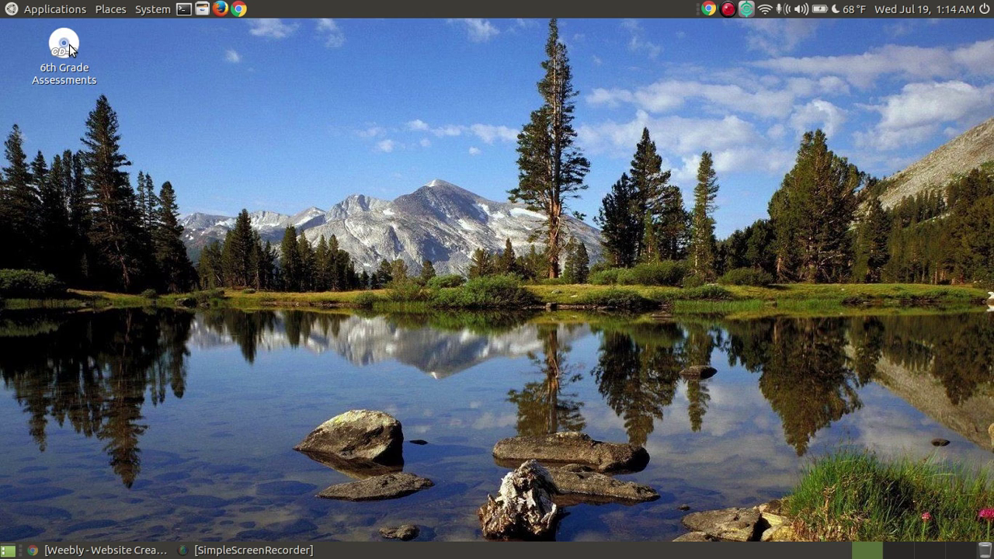
On the burned disc, browse 6th Grade Science and Fianl Exams, then open 6th Grade Social Studies.
{"action": "double_click", "coordinate": [69, 44]}
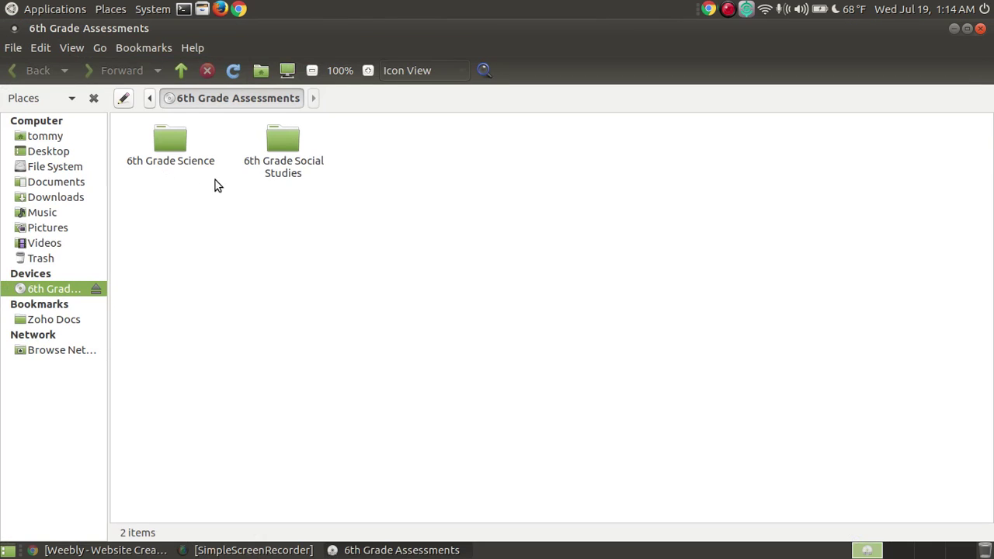
{"action": "double_click", "coordinate": [170, 142]}
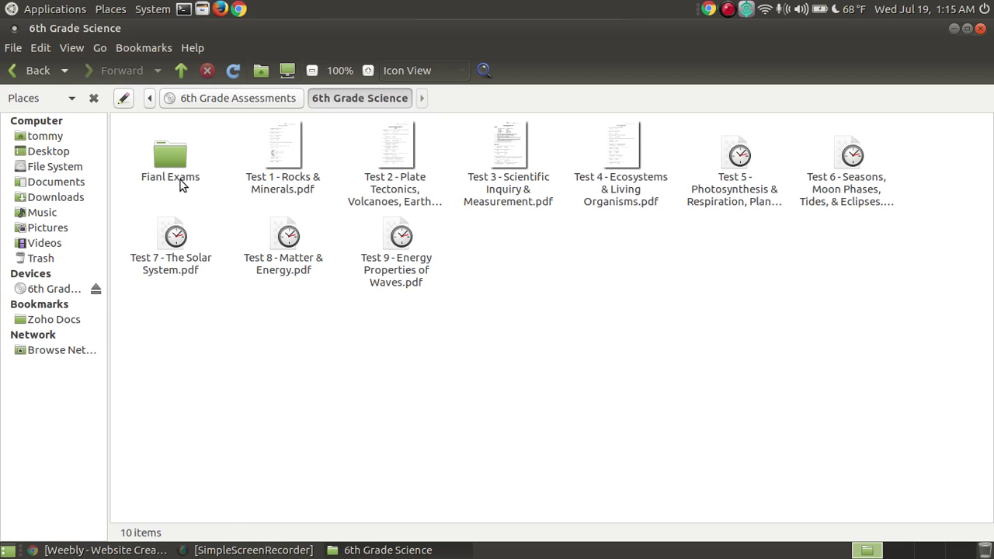
{"action": "double_click", "coordinate": [173, 155]}
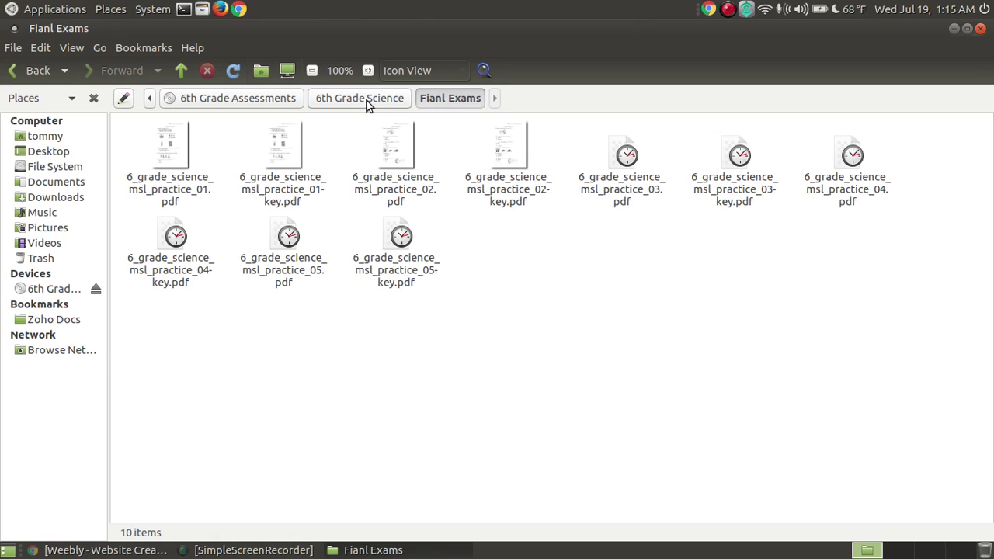
{"action": "left_click", "coordinate": [277, 104]}
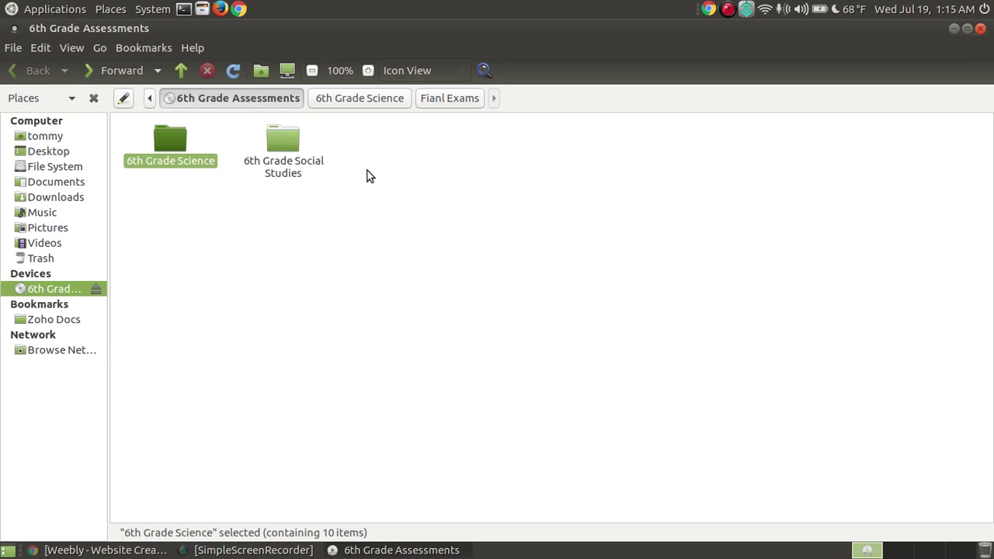
{"action": "double_click", "coordinate": [297, 149]}
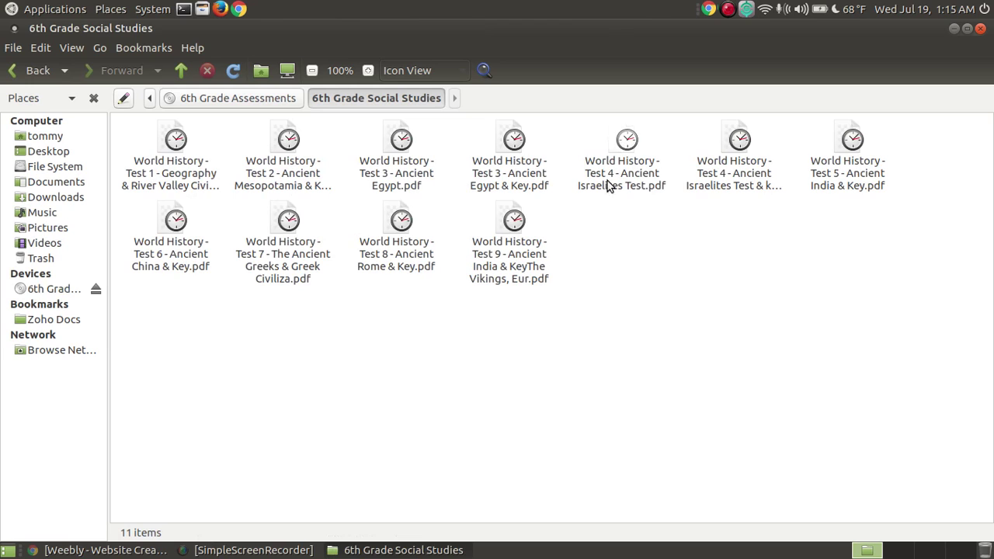
Open the Test 3 Ancient Egypt PDF, scroll through it, and close it.
{"action": "double_click", "coordinate": [391, 159]}
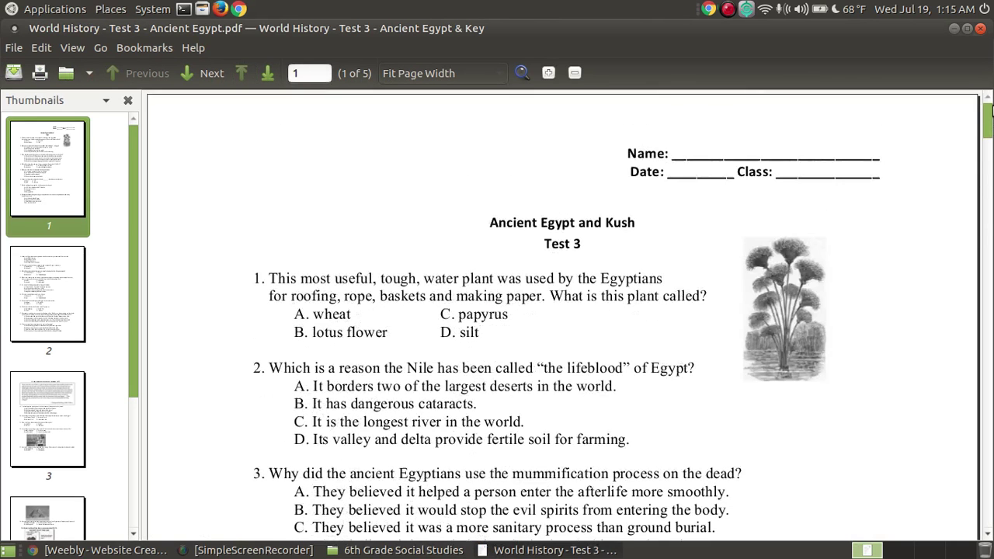
{"action": "left_click_drag", "start_coordinate": [991, 109], "coordinate": [991, 512]}
{"action": "left_click", "coordinate": [980, 28]}
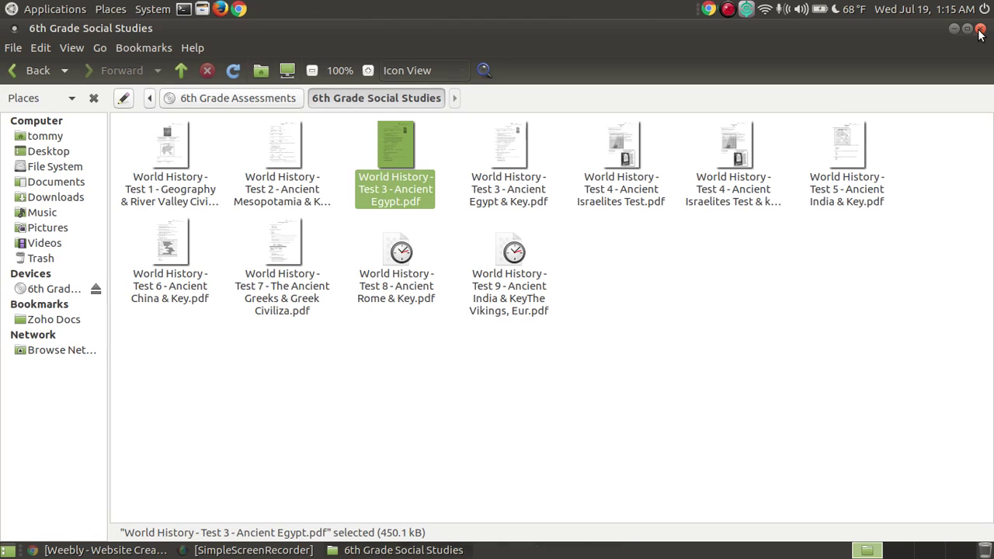
Check the 6th Grade Science Test 5 Photosynthesis PDF, then close it and the disc window.
{"action": "left_click", "coordinate": [243, 106]}
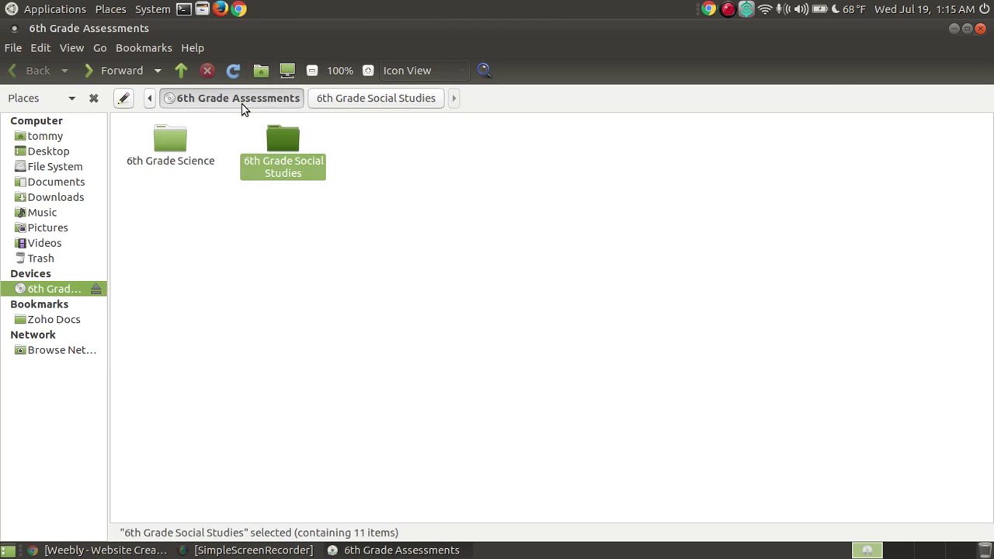
{"action": "double_click", "coordinate": [177, 140]}
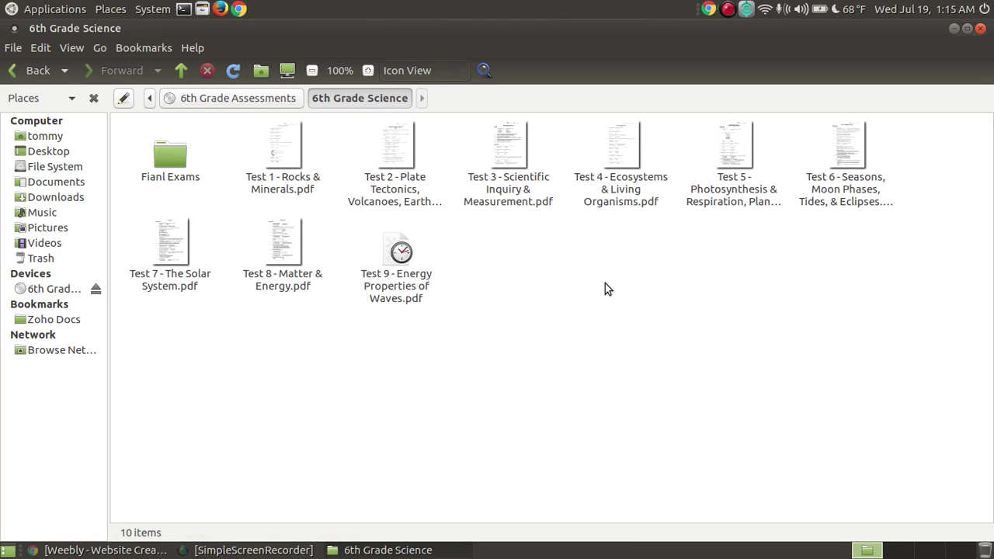
{"action": "double_click", "coordinate": [750, 150]}
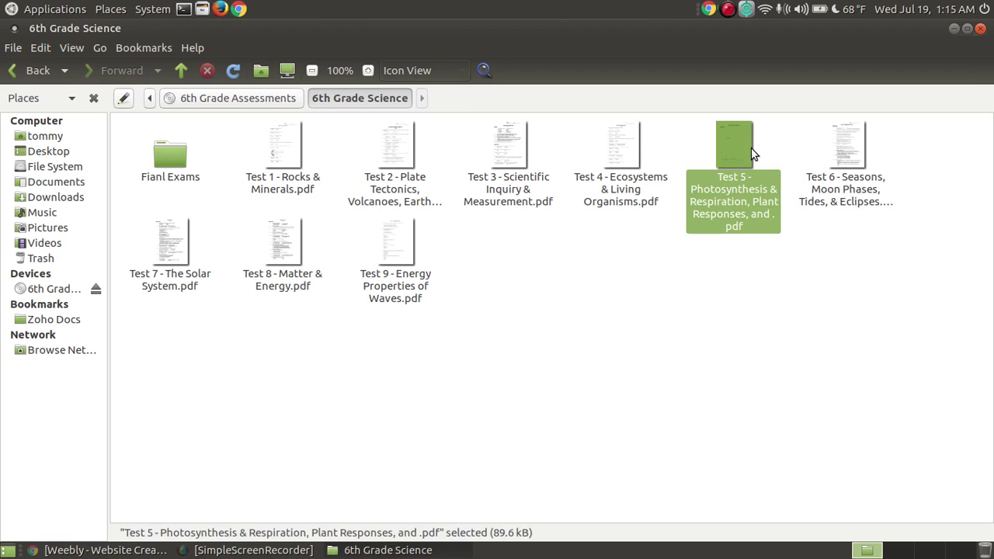
{"action": "left_click_drag", "start_coordinate": [991, 125], "coordinate": [991, 480]}
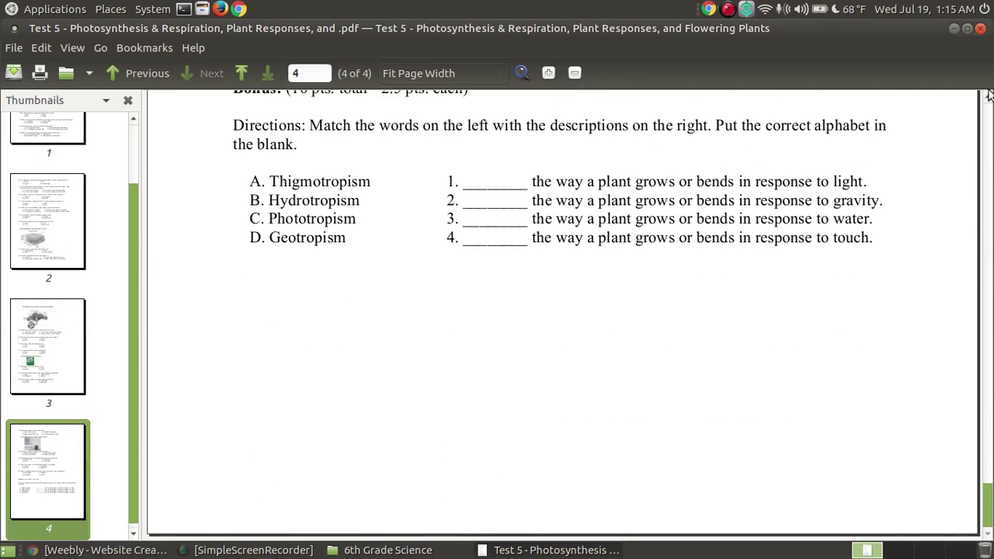
{"action": "left_click", "coordinate": [979, 29]}
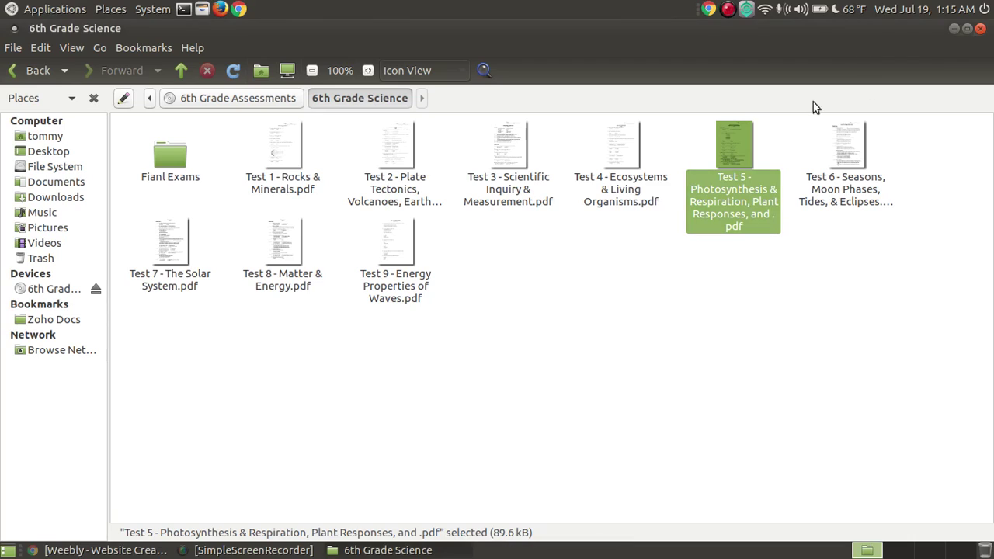
{"action": "left_click", "coordinate": [980, 29]}
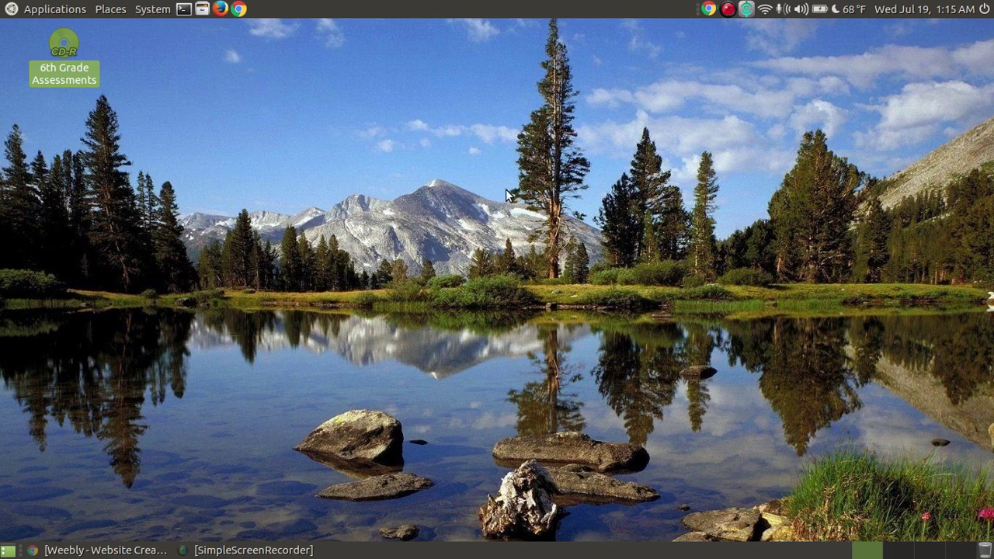
{"action": "left_click", "coordinate": [468, 192]}
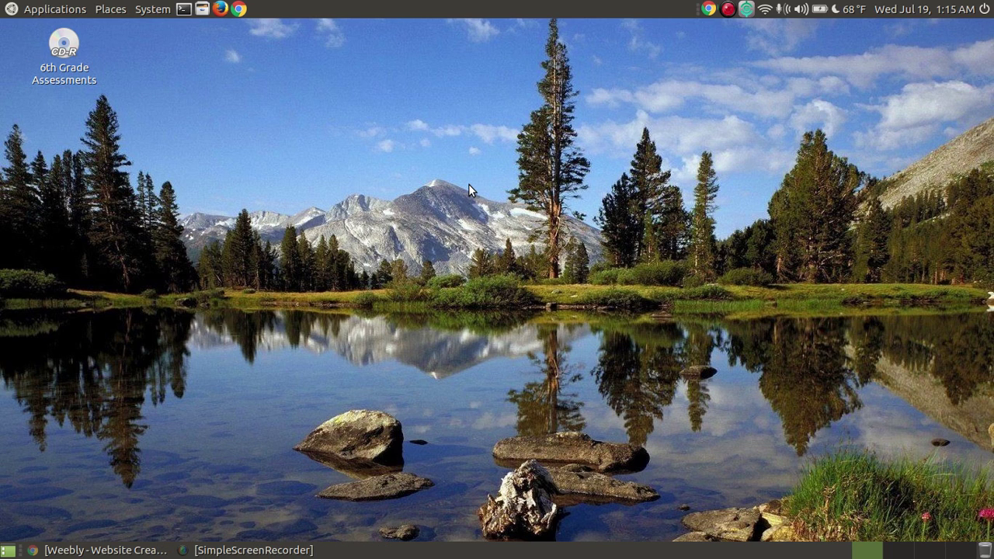